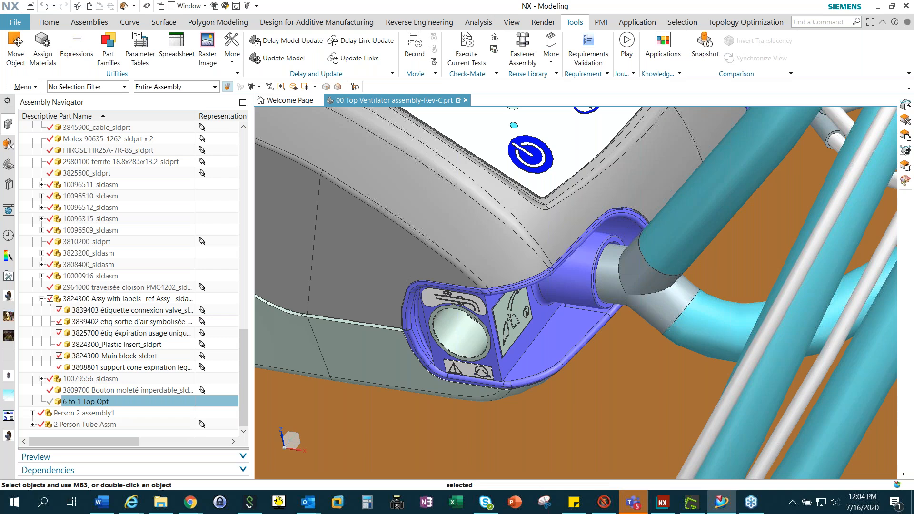
Examine the complete two-patient ventilator assembly and the tube connection block at the ventilator's front corner
{"action": "scroll", "coordinate": [552, 226], "scroll_direction": "up", "scroll_amount": 5}
{"action": "right_click", "coordinate": [445, 199]}
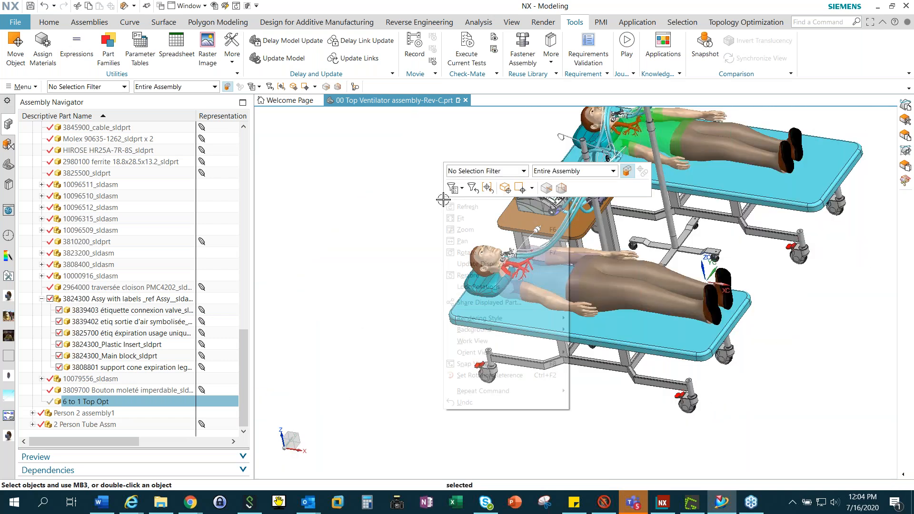
{"action": "left_click", "coordinate": [468, 219]}
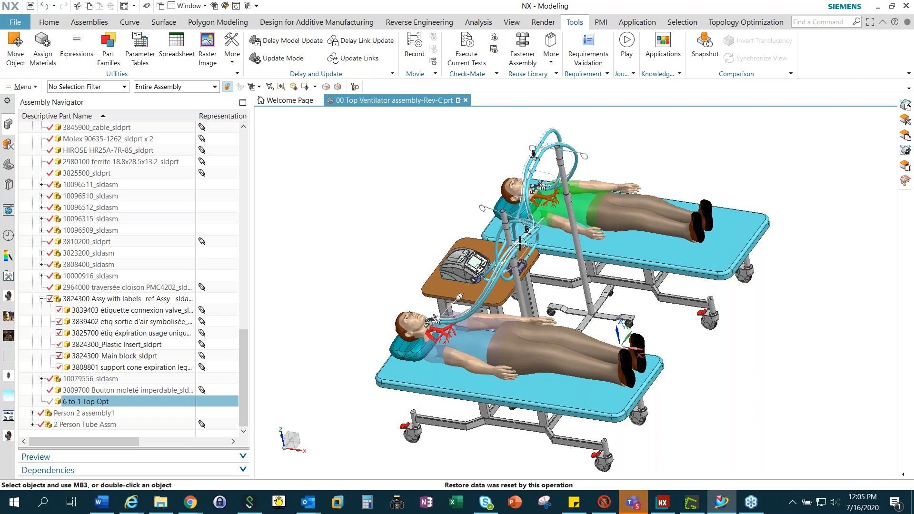
{"action": "scroll", "coordinate": [453, 268], "scroll_direction": "up", "scroll_amount": 2}
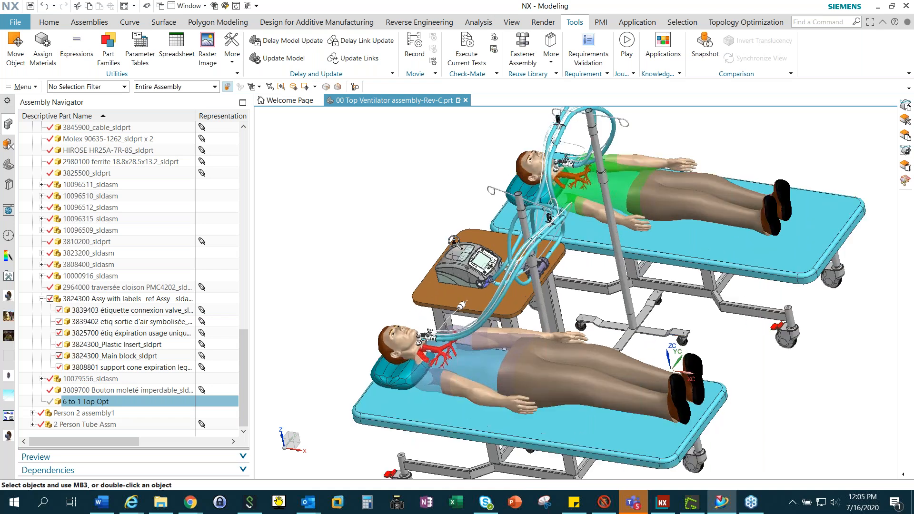
{"action": "scroll", "coordinate": [454, 241], "scroll_direction": "up", "scroll_amount": 4}
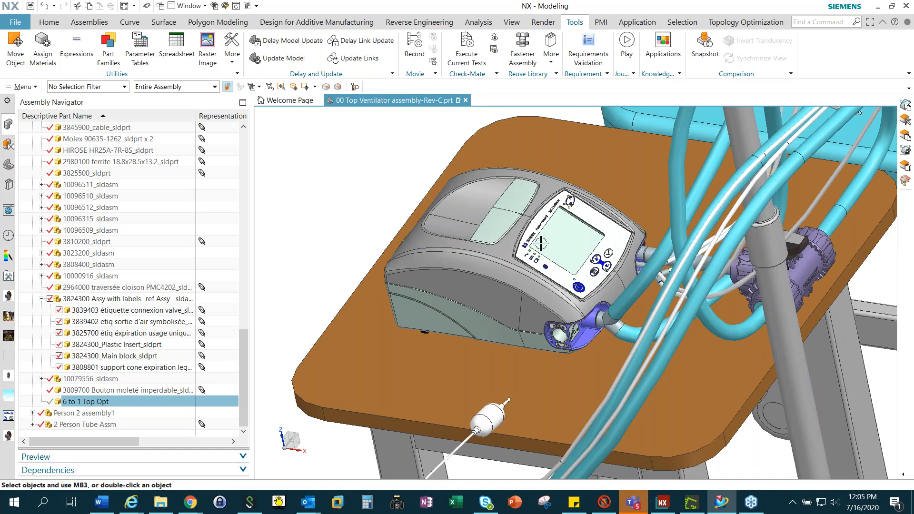
{"action": "scroll", "coordinate": [540, 244], "scroll_direction": "up", "scroll_amount": 3}
{"action": "middle_click_drag", "start_coordinate": [550, 246], "coordinate": [492, 196], "text": "shift"}
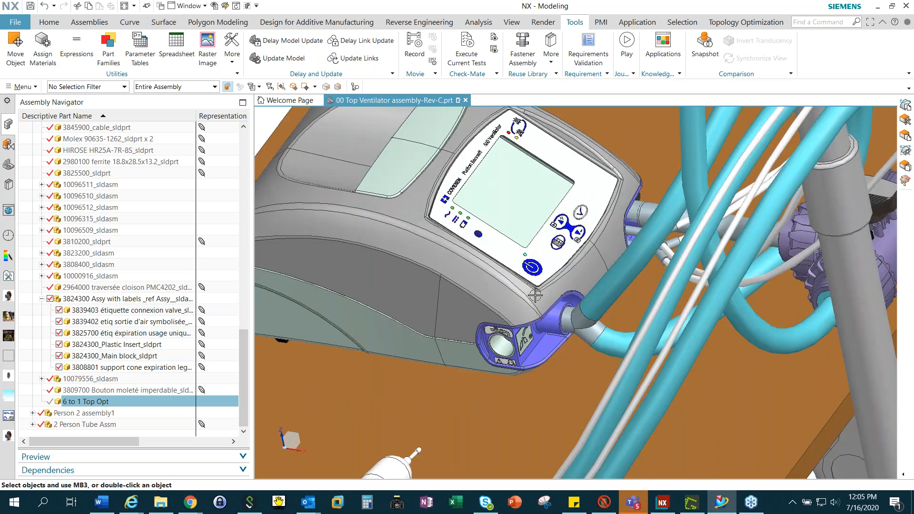
{"action": "scroll", "coordinate": [536, 295], "scroll_direction": "up", "scroll_amount": 2}
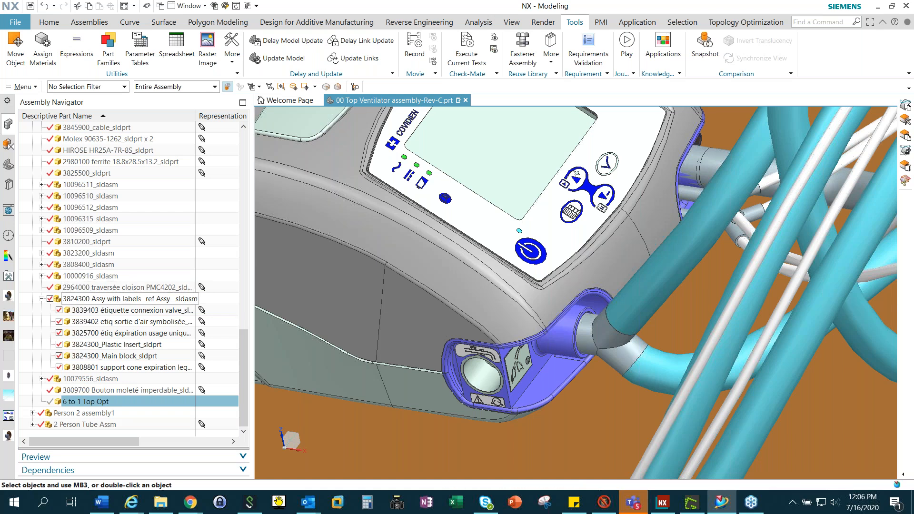
Hide the 3824300 Assy with labels subassembly and show the 6 to 1 Top Opt component in its place
{"action": "left_click", "coordinate": [118, 301]}
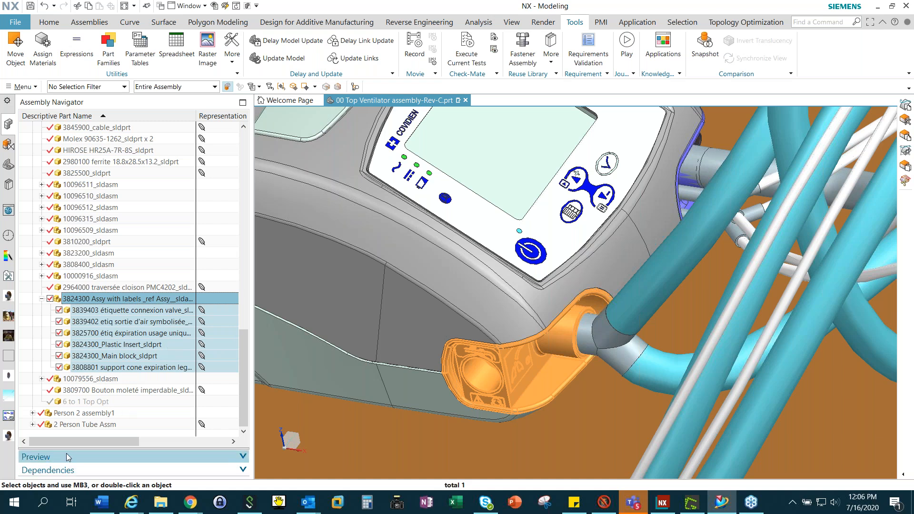
{"action": "left_click", "coordinate": [82, 403]}
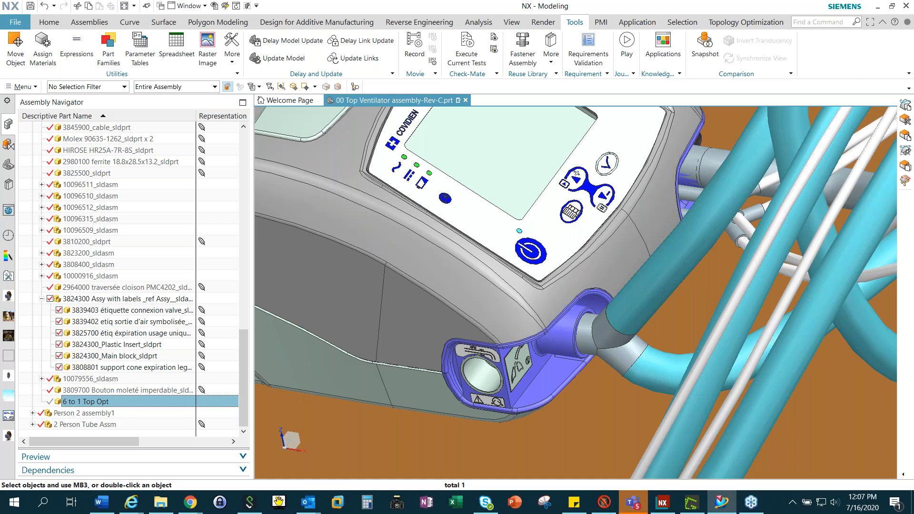
{"action": "left_click", "coordinate": [50, 299]}
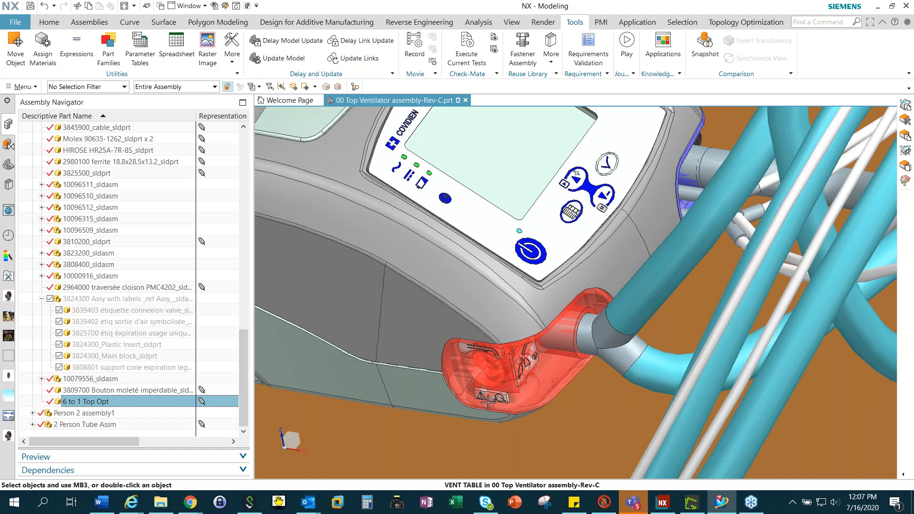
Open the 6 to 1 Top Opt component in its own window and fit the part to the view
{"action": "right_click", "coordinate": [94, 404]}
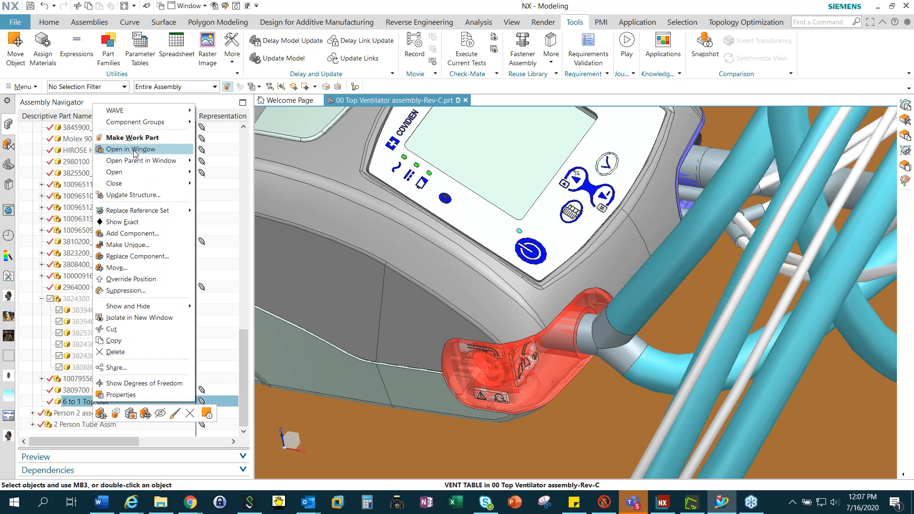
{"action": "left_click", "coordinate": [135, 149]}
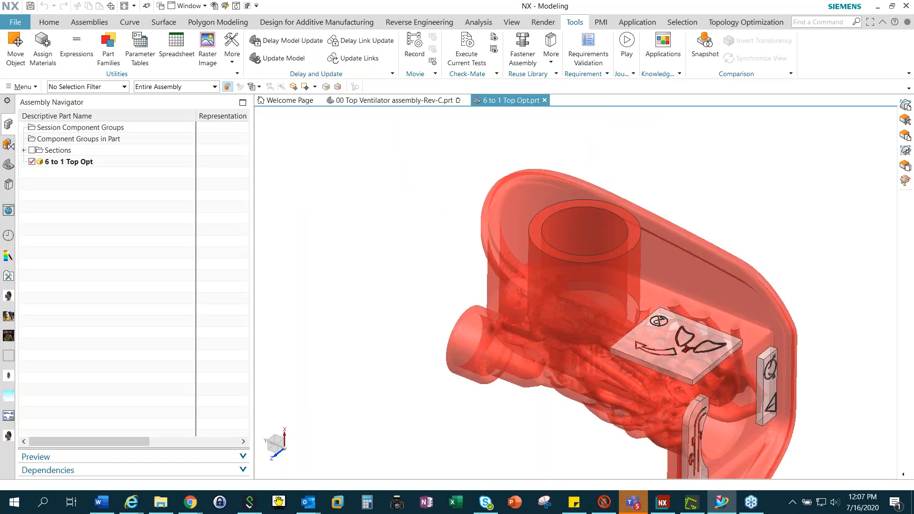
{"action": "right_click", "coordinate": [398, 186]}
{"action": "left_click", "coordinate": [419, 205]}
Show the part's model history and roll it back to the first linked body, 3824300_Main block
{"action": "left_click", "coordinate": [8, 166]}
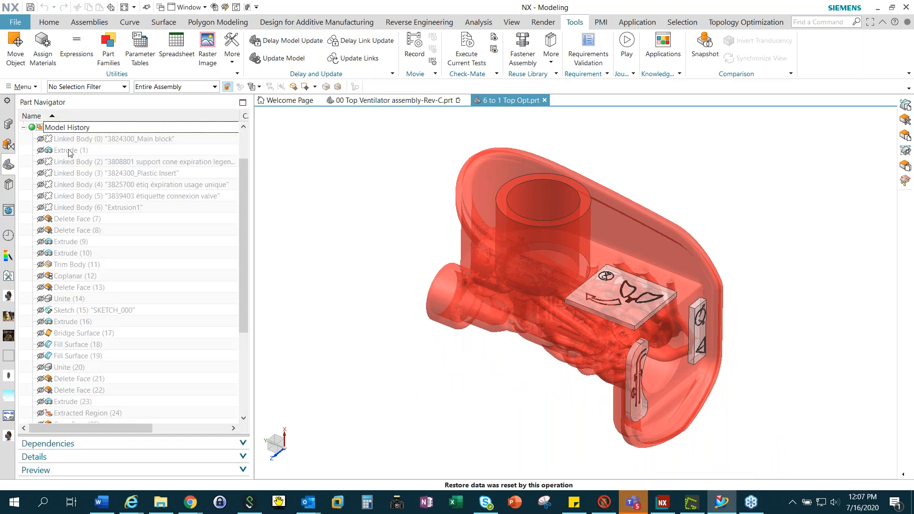
{"action": "right_click", "coordinate": [72, 139]}
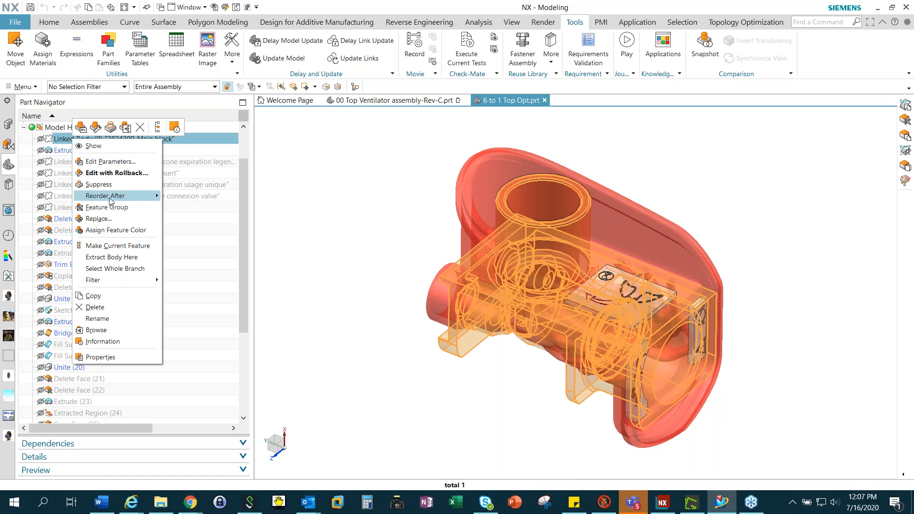
{"action": "left_click", "coordinate": [121, 247]}
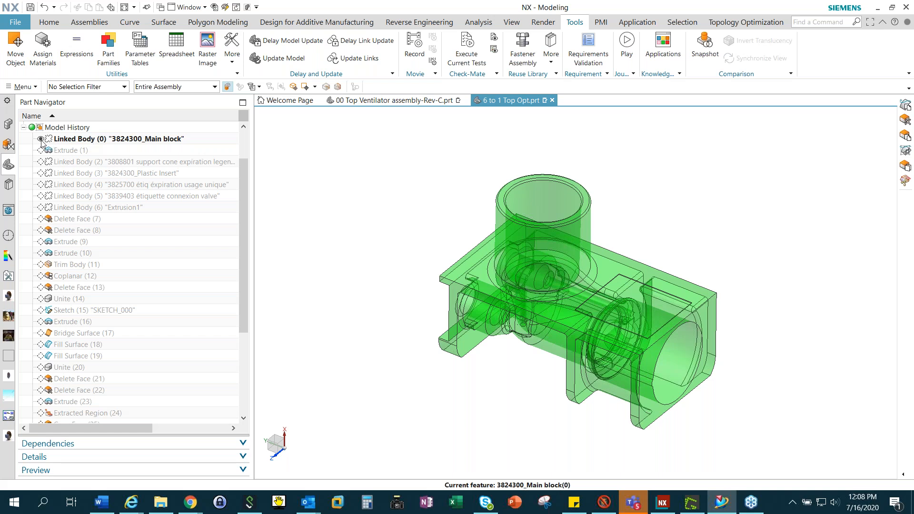
Advance the model history through Extrude (1) to the linked body 3808801 support cone expiration and highlight that body
{"action": "left_click", "coordinate": [72, 151]}
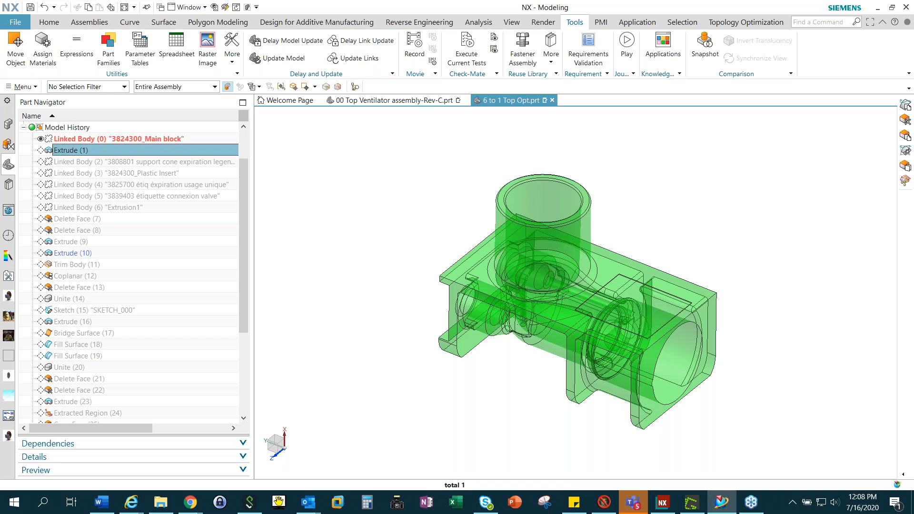
{"action": "right_click", "coordinate": [72, 152]}
{"action": "left_click", "coordinate": [103, 193]}
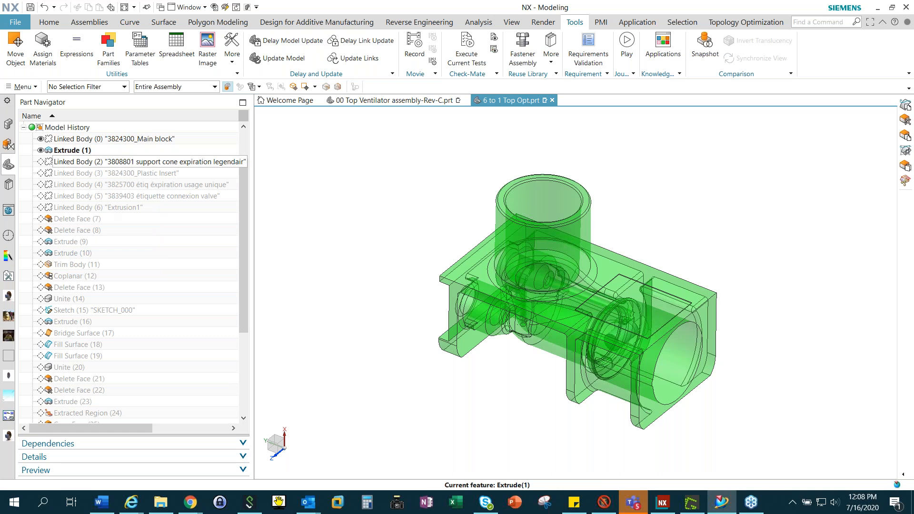
{"action": "right_click", "coordinate": [79, 162]}
{"action": "left_click", "coordinate": [119, 184]}
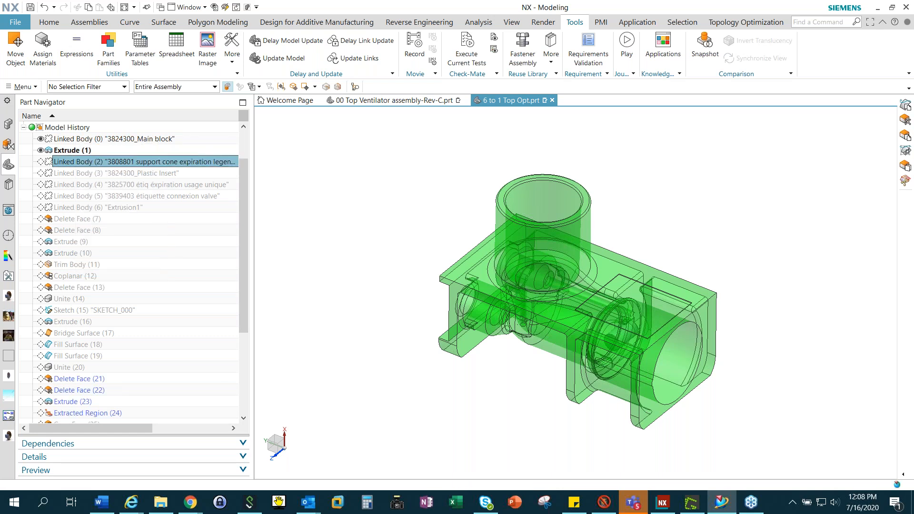
{"action": "left_click", "coordinate": [79, 162]}
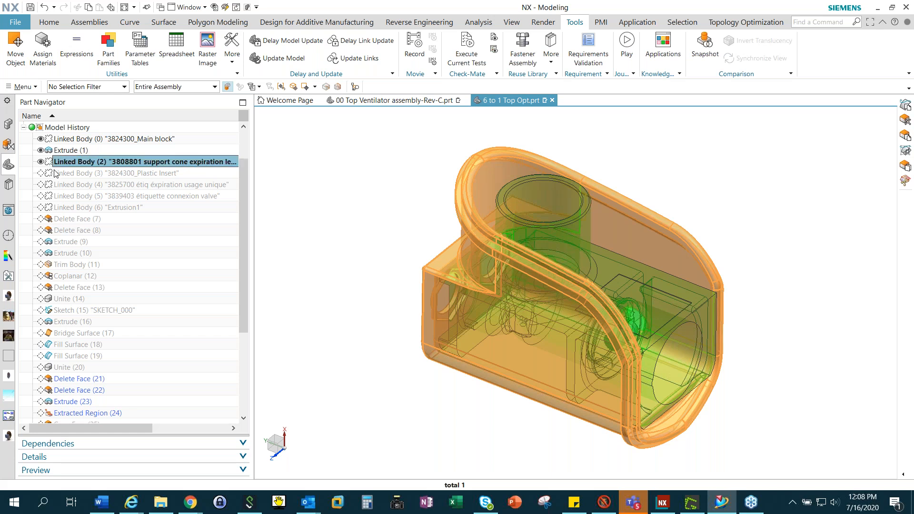
Advance the current feature one at a time from the linked body 3824300_Plastic Insert through the label bodies to Extrusion1
{"action": "right_click", "coordinate": [79, 173]}
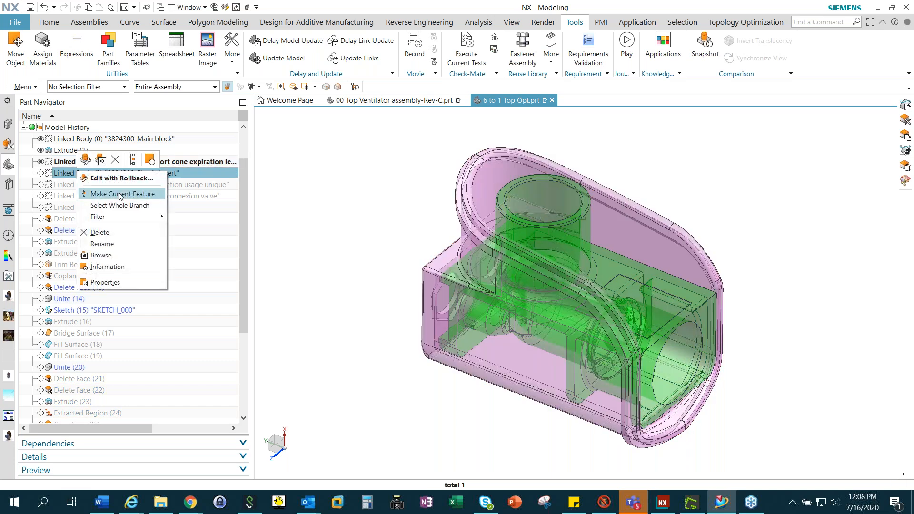
{"action": "left_click", "coordinate": [120, 194]}
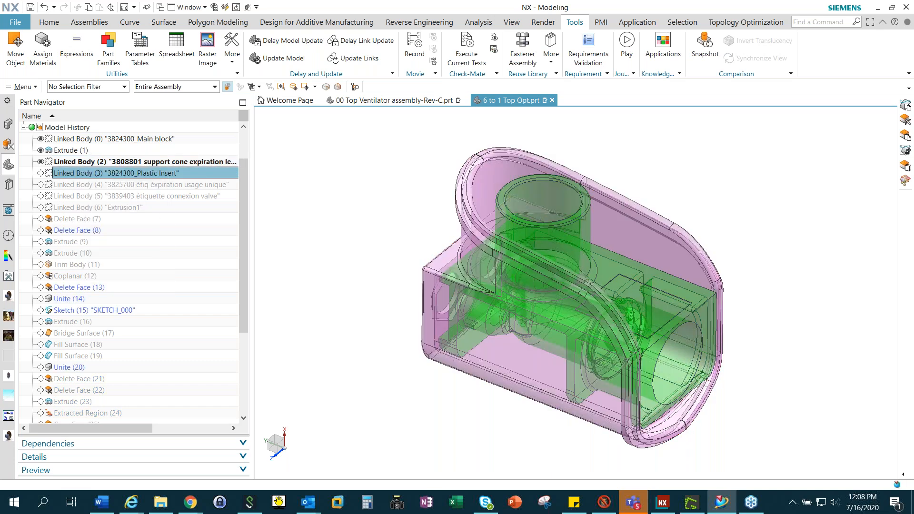
{"action": "right_click", "coordinate": [82, 190]}
{"action": "left_click", "coordinate": [120, 206]}
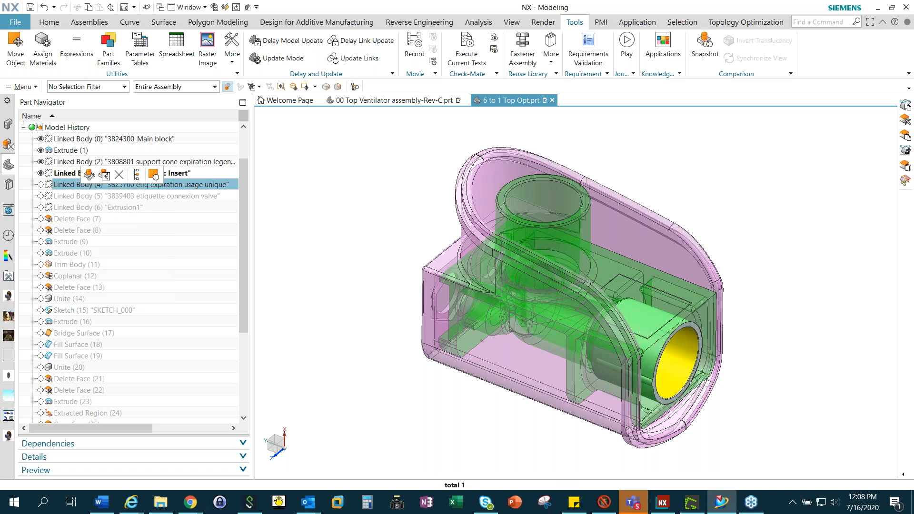
{"action": "right_click", "coordinate": [91, 199]}
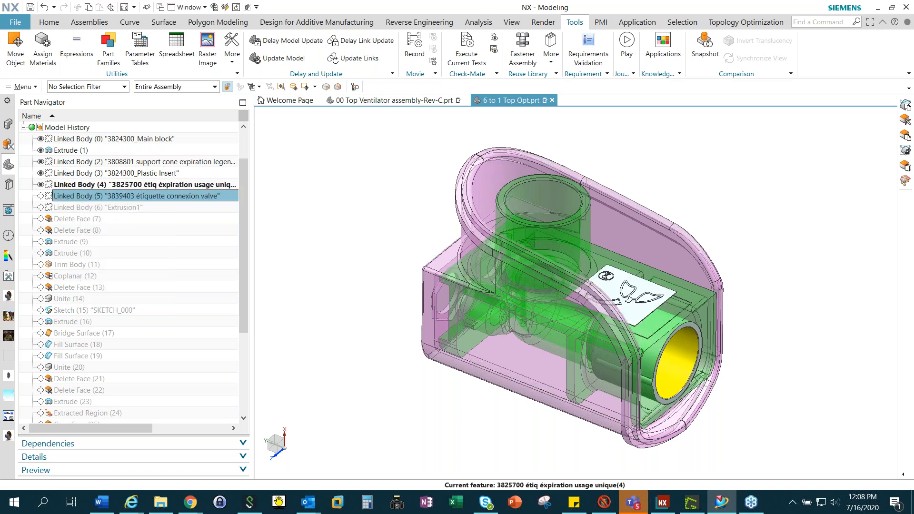
{"action": "left_click", "coordinate": [117, 224]}
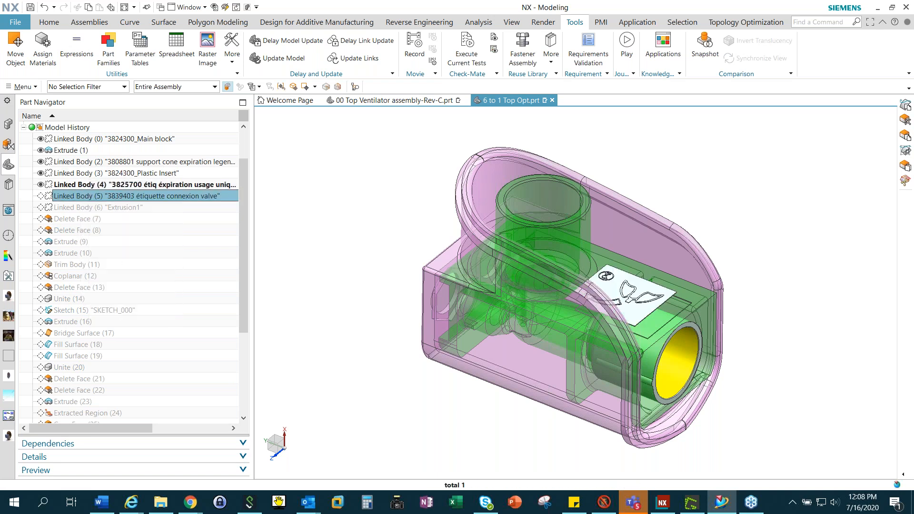
{"action": "right_click", "coordinate": [103, 207]}
{"action": "left_click", "coordinate": [119, 227]}
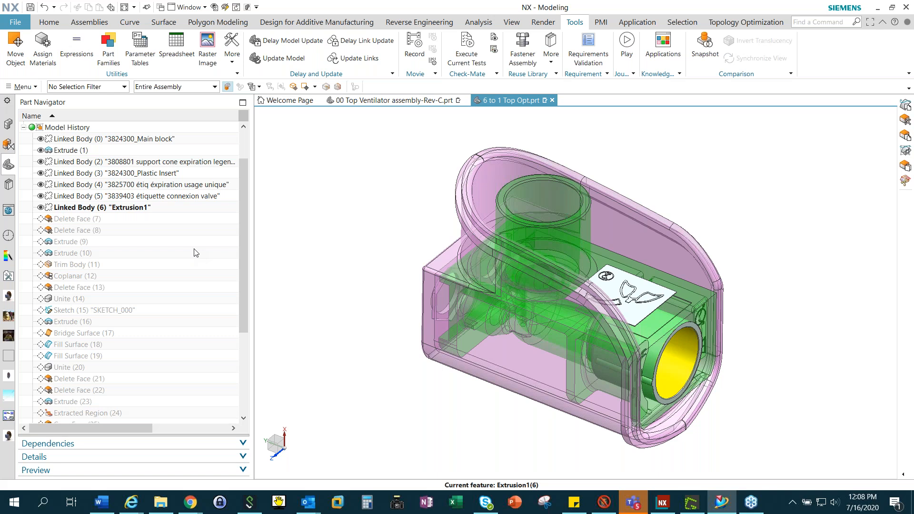
Roll the model history forward through Delete Face (7) and then Delete Face (8)
{"action": "left_click", "coordinate": [73, 220]}
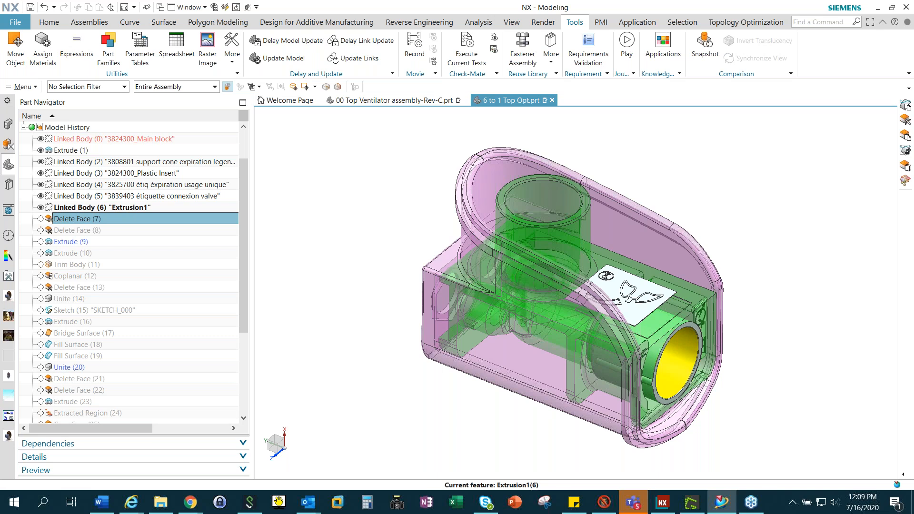
{"action": "right_click", "coordinate": [73, 220]}
{"action": "left_click", "coordinate": [112, 256]}
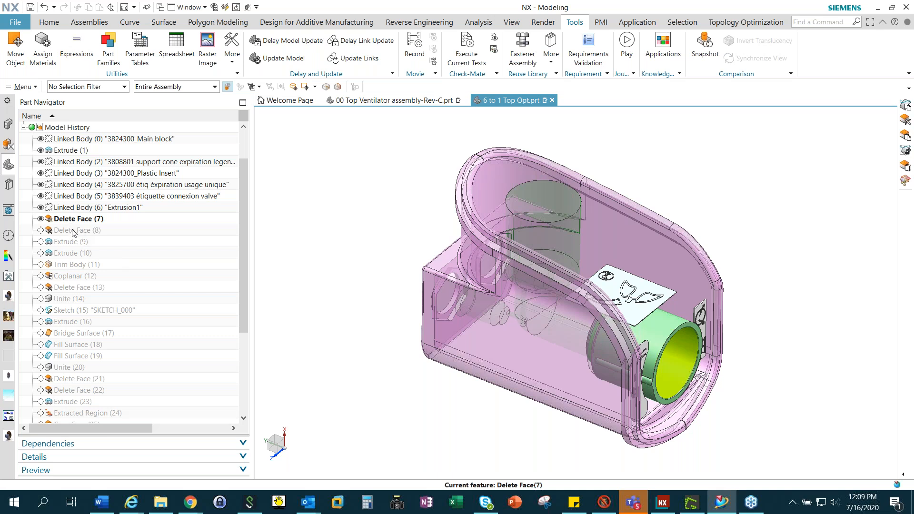
{"action": "left_click", "coordinate": [73, 232]}
{"action": "right_click", "coordinate": [73, 232]}
{"action": "left_click", "coordinate": [117, 268]}
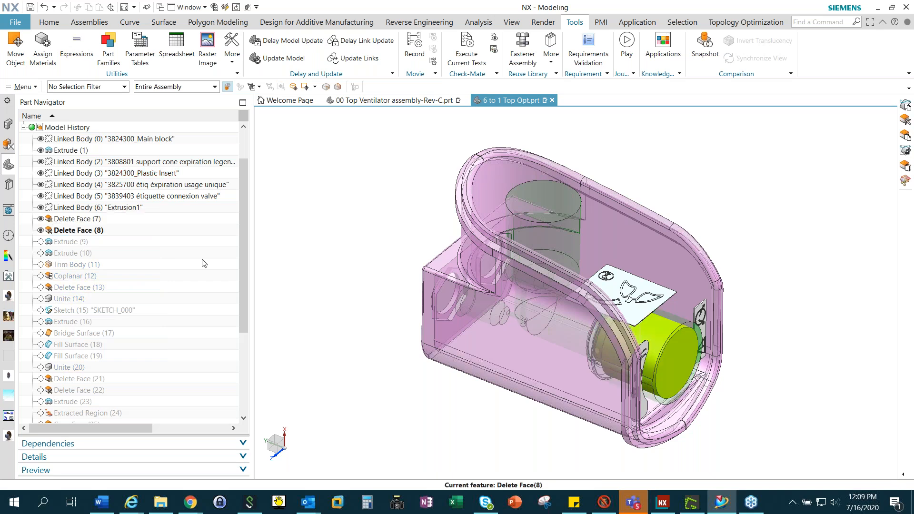
Roll the model history forward through Extrude (9) and make Extrude (10) the current feature
{"action": "right_click", "coordinate": [70, 244]}
{"action": "left_click", "coordinate": [105, 282]}
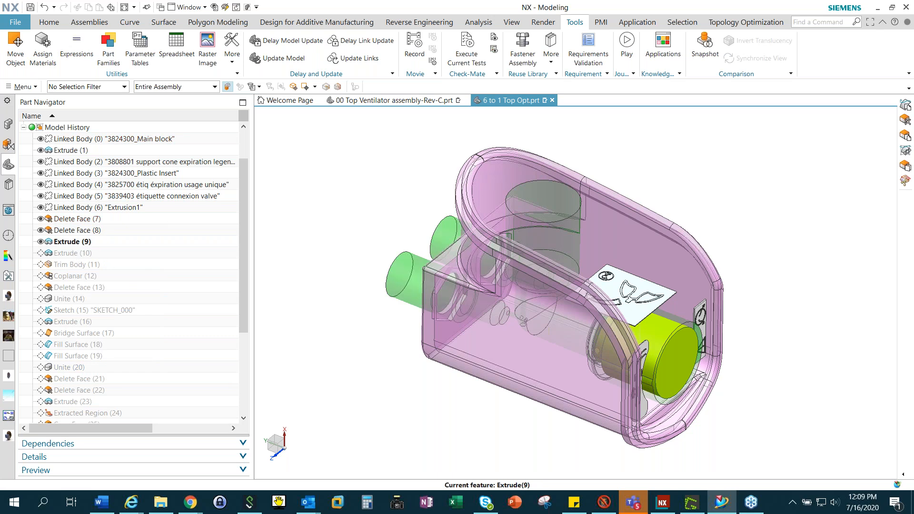
{"action": "right_click", "coordinate": [75, 255]}
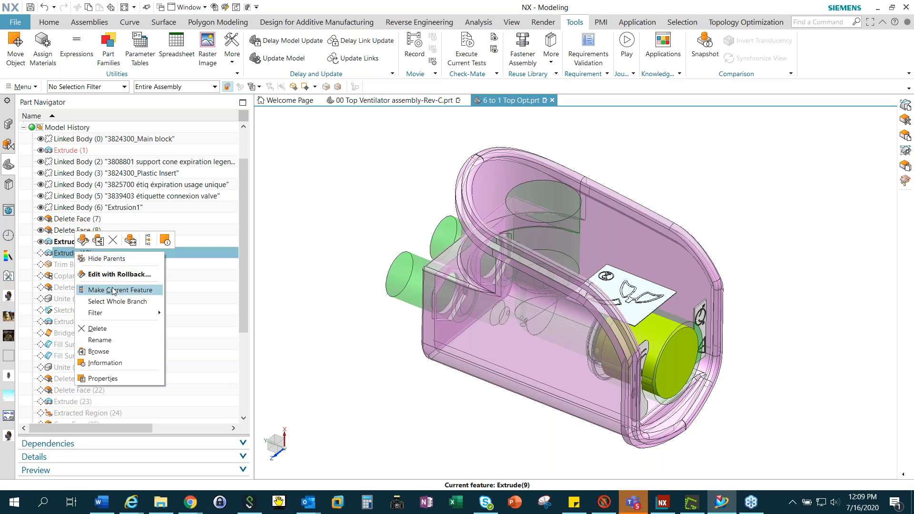
{"action": "left_click", "coordinate": [113, 290]}
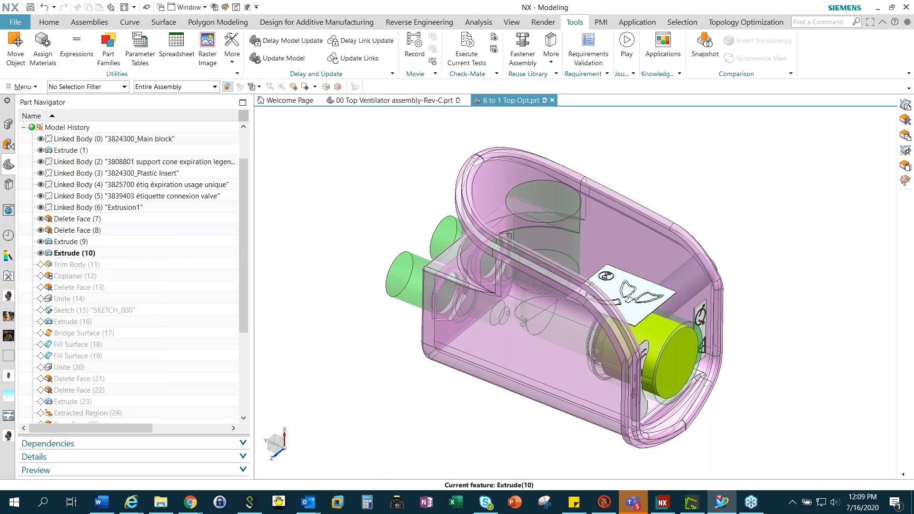
Roll the model history forward through Trim Body (11) and make Coplanar (12) the current feature
{"action": "right_click", "coordinate": [71, 267]}
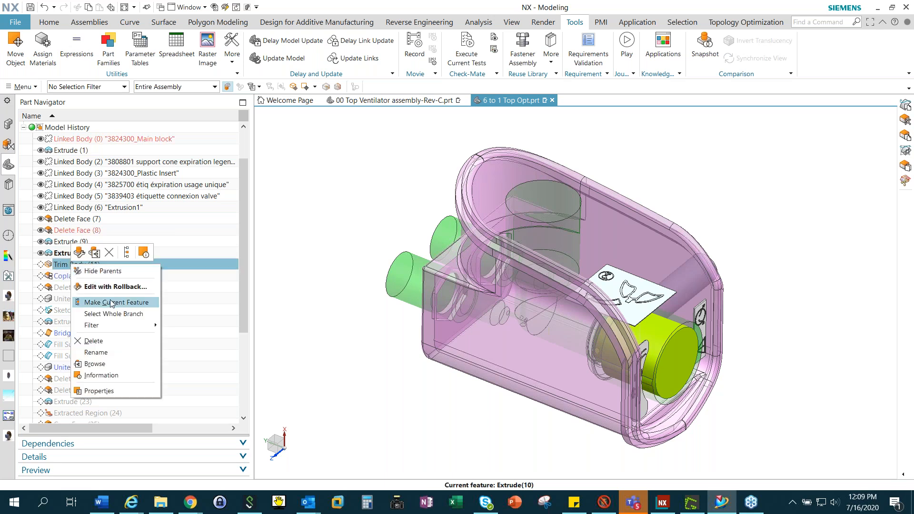
{"action": "left_click", "coordinate": [109, 302]}
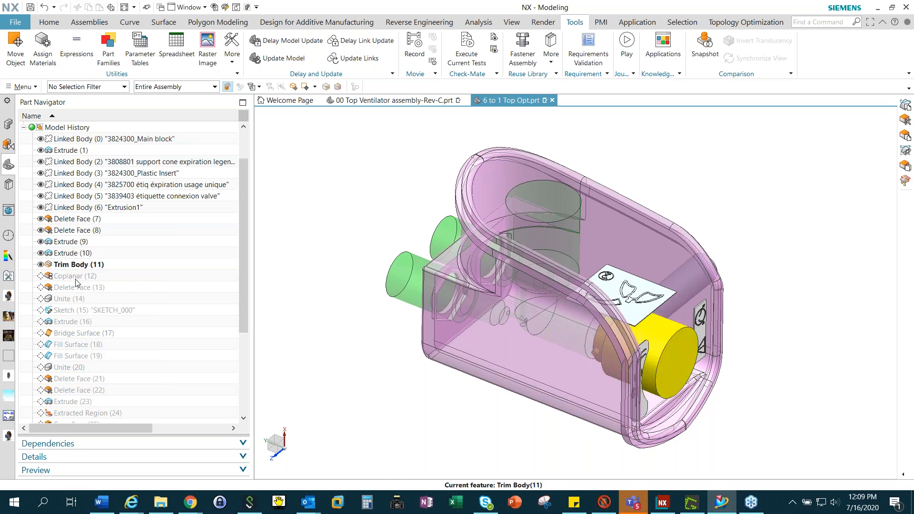
{"action": "right_click", "coordinate": [75, 277]}
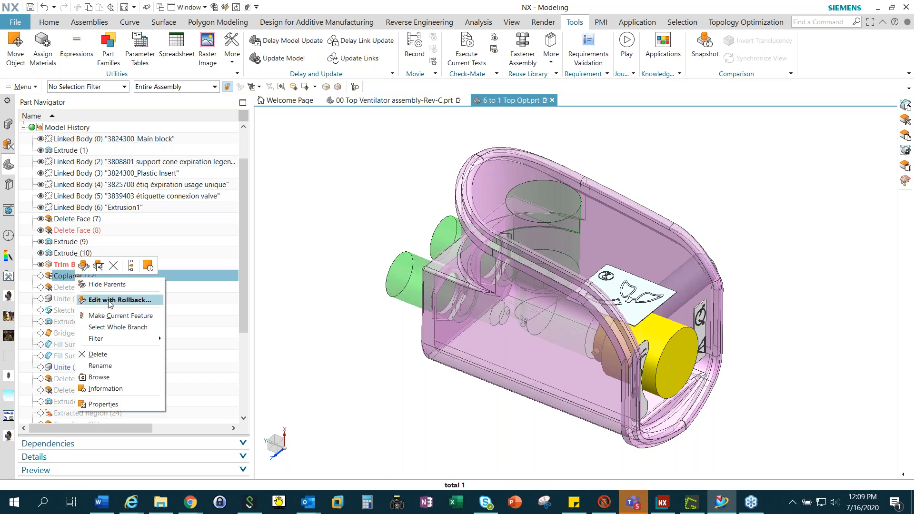
{"action": "left_click", "coordinate": [114, 316]}
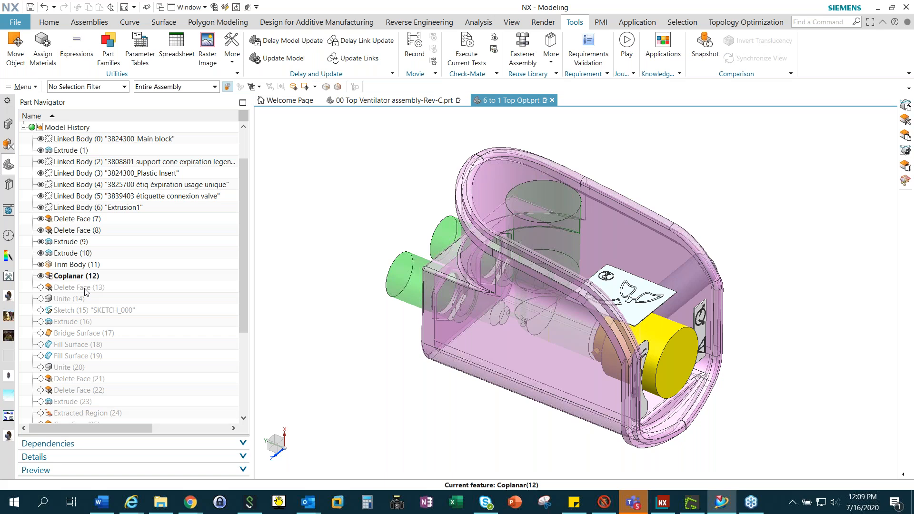
Make Delete Face (13) the current feature in the model history
{"action": "double_click", "coordinate": [85, 288]}
{"action": "right_click", "coordinate": [84, 288]}
{"action": "left_click", "coordinate": [121, 328]}
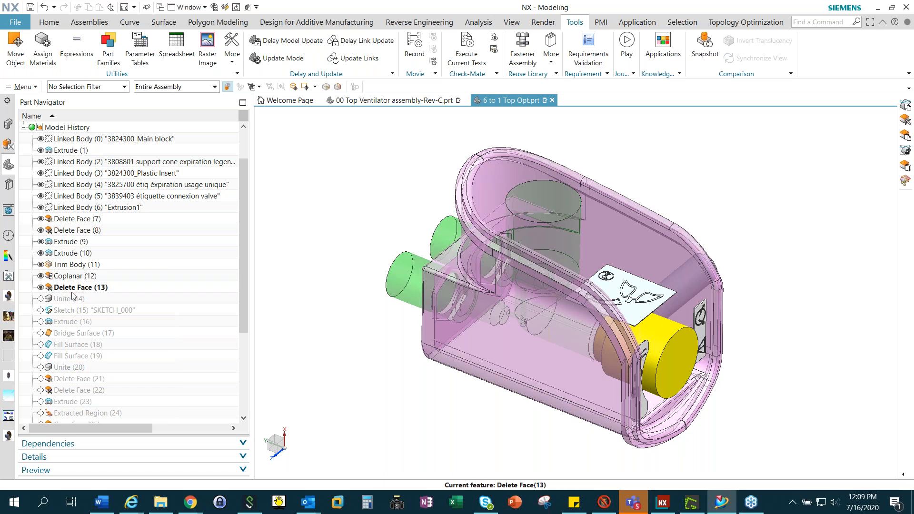
Roll the model history forward to Unite (14), then make Fill Surface (19) the current feature
{"action": "right_click", "coordinate": [67, 300]}
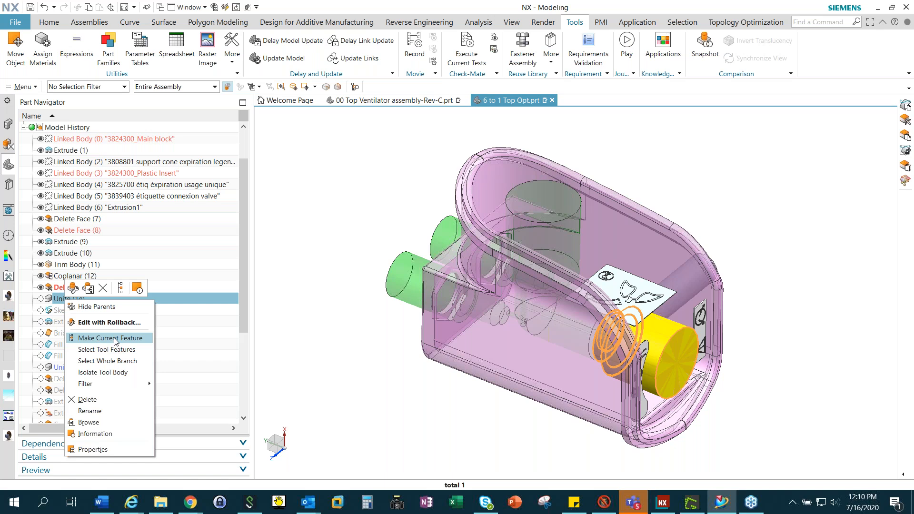
{"action": "left_click", "coordinate": [114, 339]}
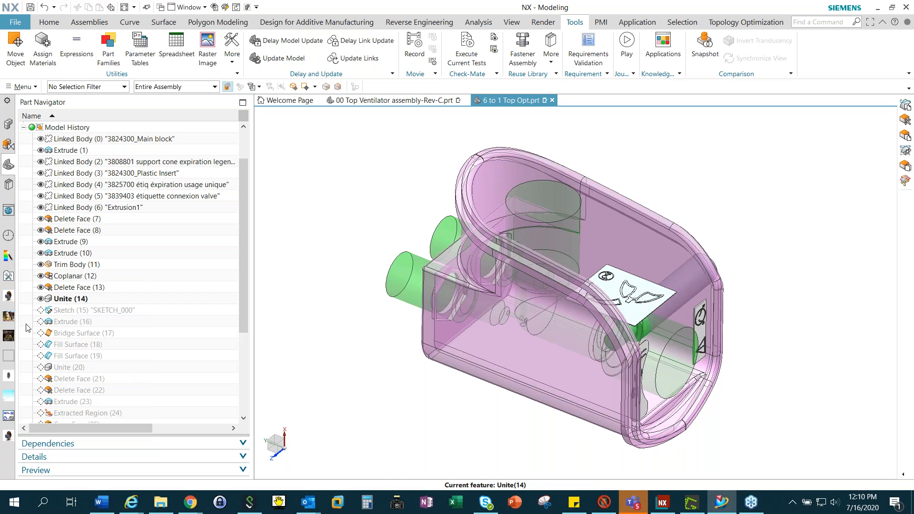
{"action": "right_click", "coordinate": [76, 355]}
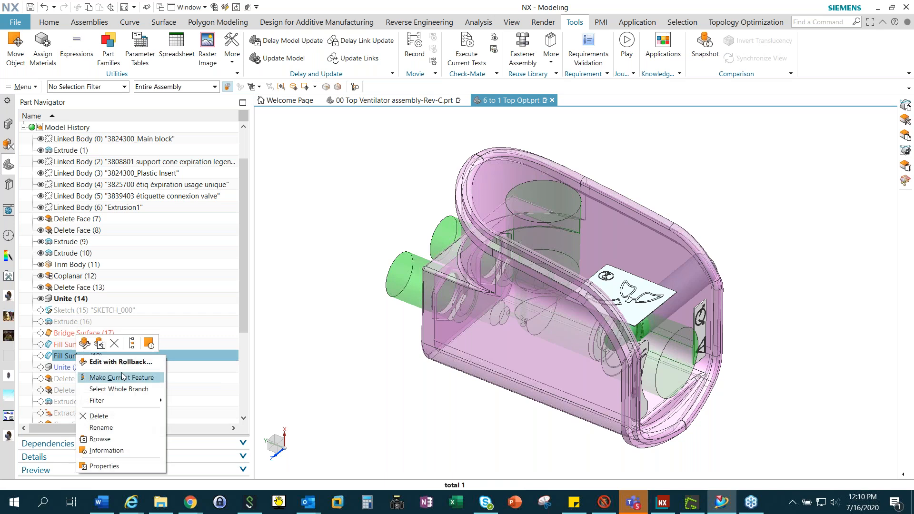
{"action": "left_click", "coordinate": [123, 376]}
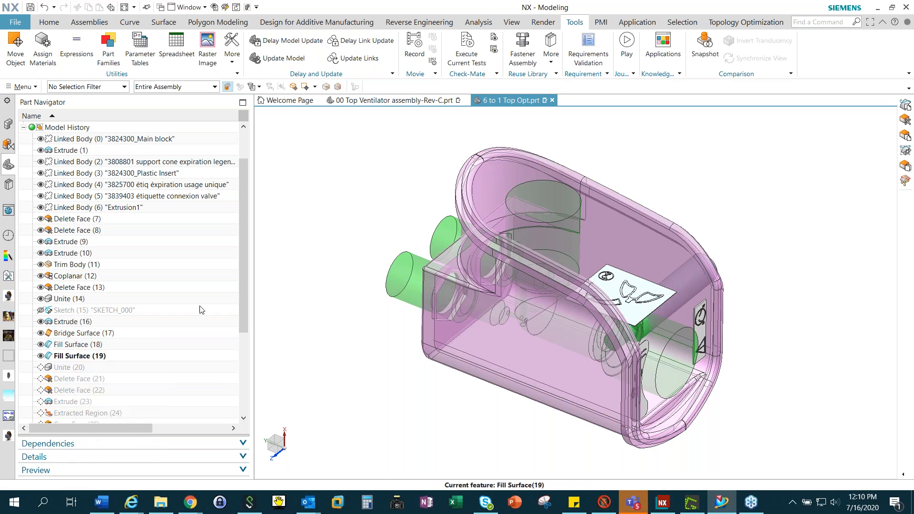
Roll the model history forward to Unite (20), then make Copy Face (25) the current feature
{"action": "scroll", "coordinate": [248, 296], "scroll_direction": "down", "scroll_amount": 4}
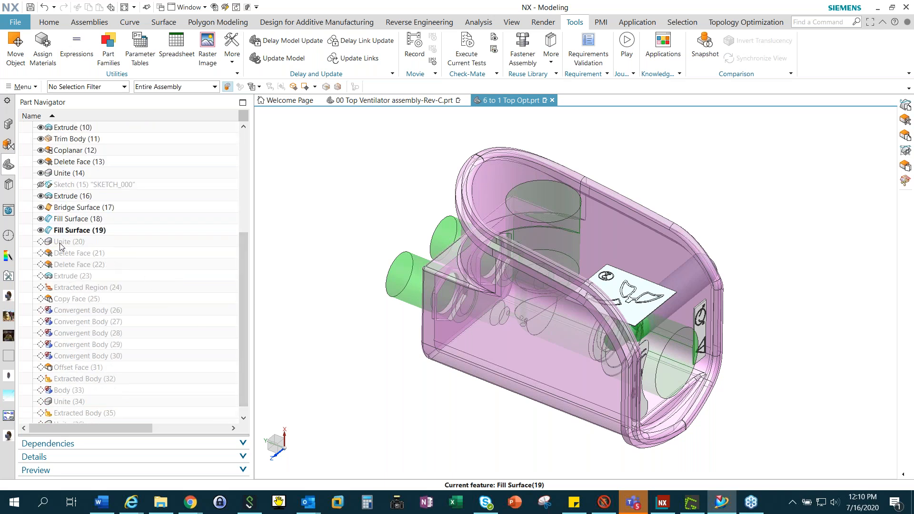
{"action": "right_click", "coordinate": [61, 243]}
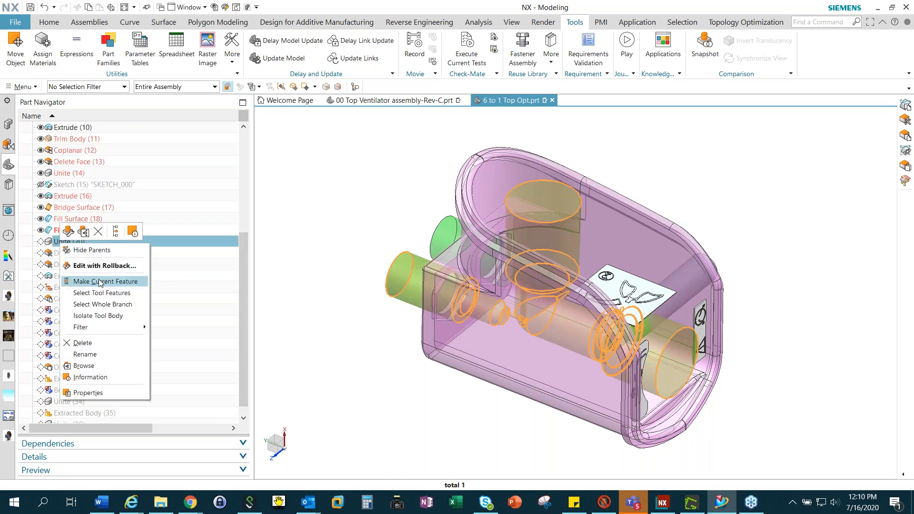
{"action": "left_click", "coordinate": [100, 282]}
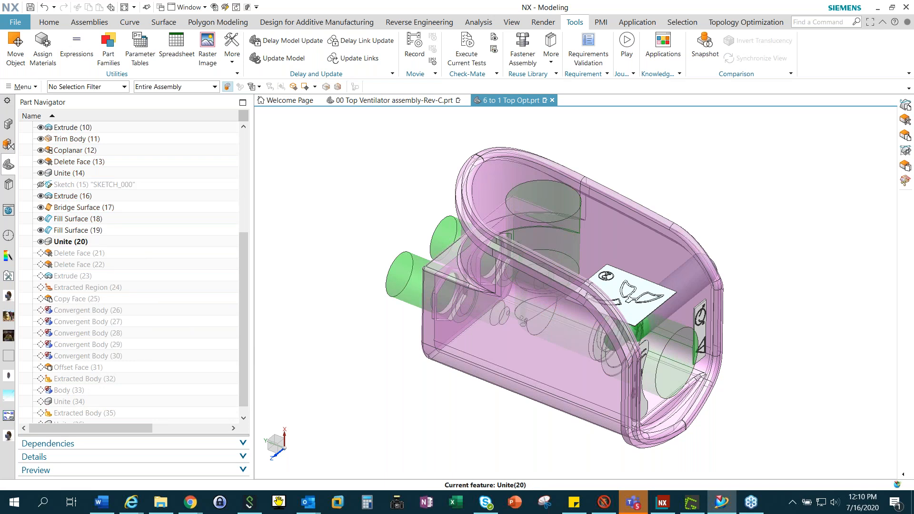
{"action": "right_click", "coordinate": [123, 299]}
{"action": "left_click", "coordinate": [124, 322]}
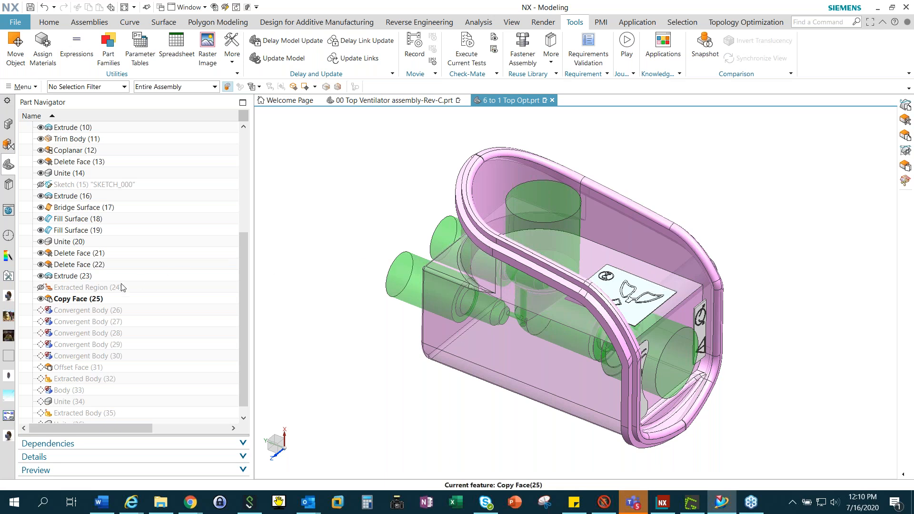
Highlight the faces of Copy Face (25), then examine the transparent body and its internal green tubes up close and from several angles
{"action": "left_click", "coordinate": [50, 299]}
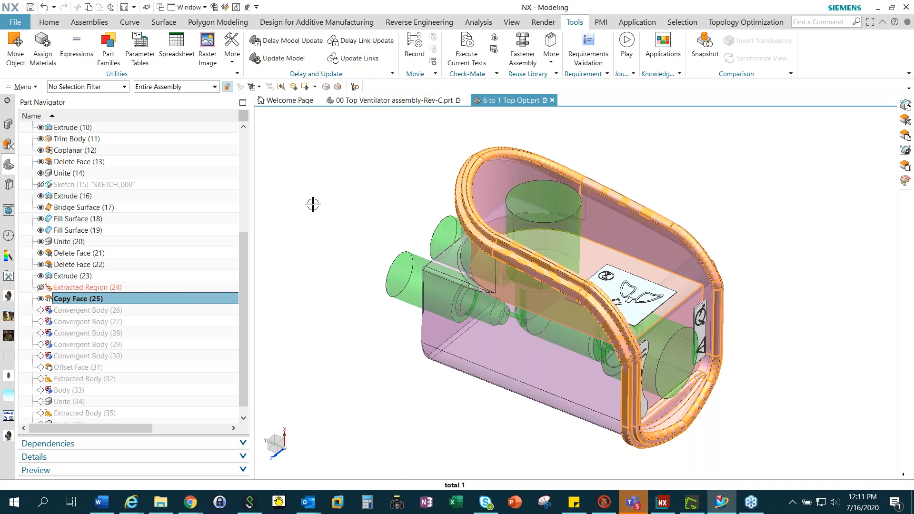
{"action": "left_click", "coordinate": [313, 204]}
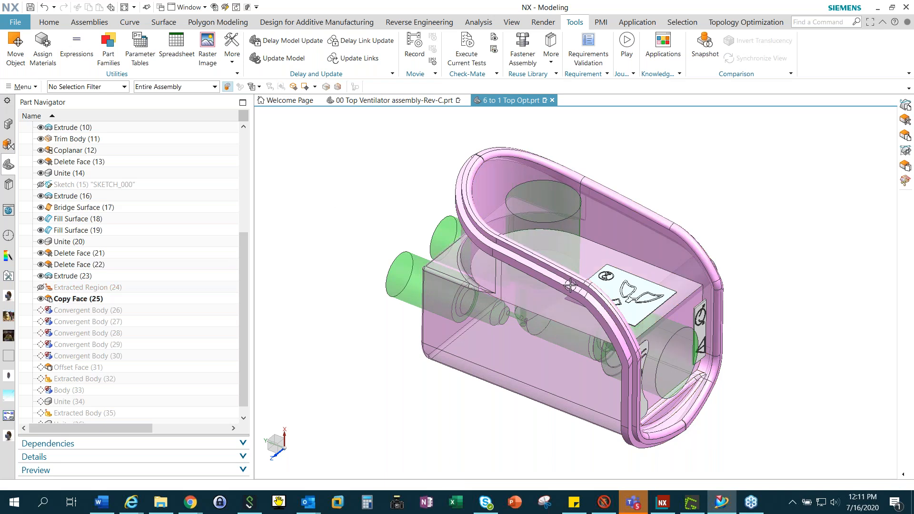
{"action": "scroll", "coordinate": [568, 285], "scroll_direction": "up", "scroll_amount": 5}
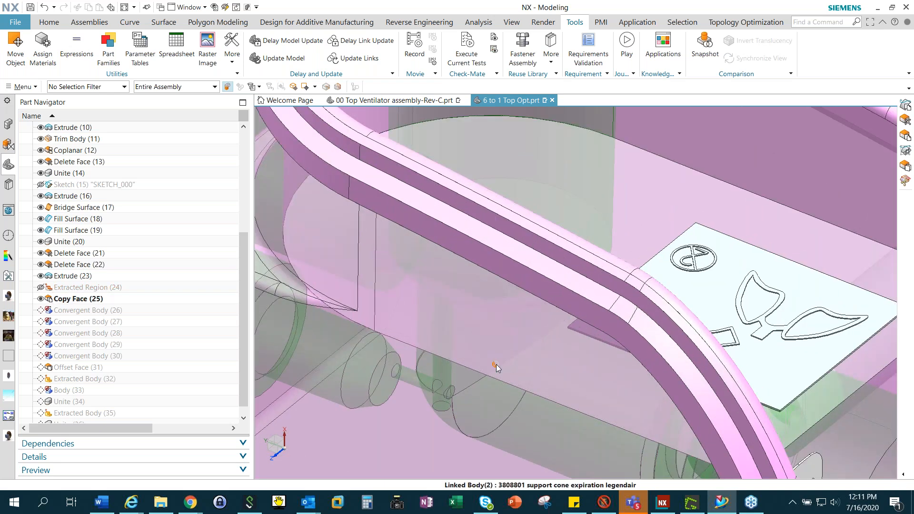
{"action": "middle_click_drag", "start_coordinate": [495, 364], "coordinate": [517, 358]}
{"action": "scroll", "coordinate": [516, 367], "scroll_direction": "up", "scroll_amount": 2}
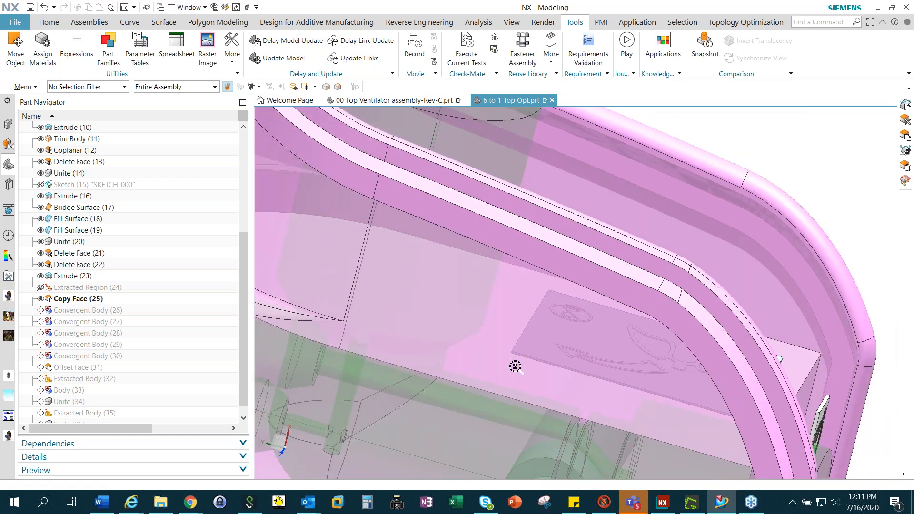
{"action": "scroll", "coordinate": [516, 367], "scroll_direction": "down", "scroll_amount": 5}
{"action": "middle_click_drag", "start_coordinate": [482, 400], "coordinate": [507, 382]}
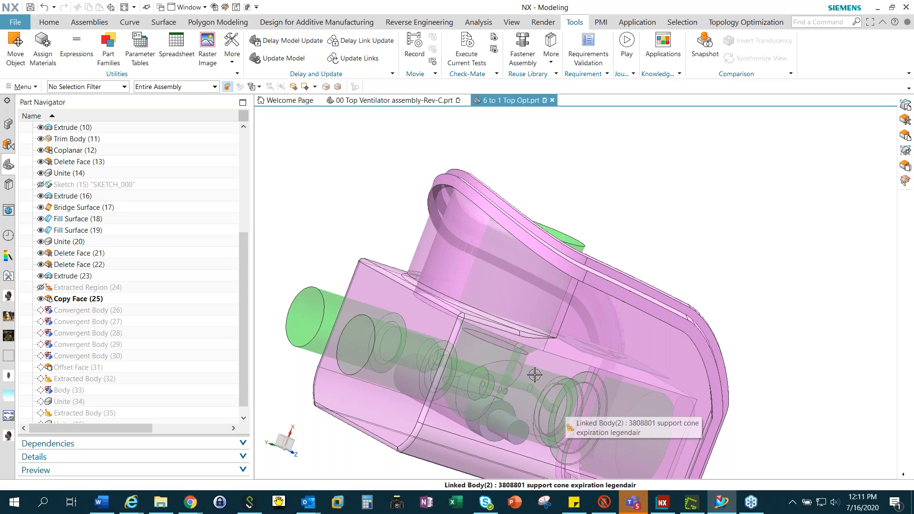
{"action": "middle_click_drag", "start_coordinate": [536, 375], "coordinate": [262, 330]}
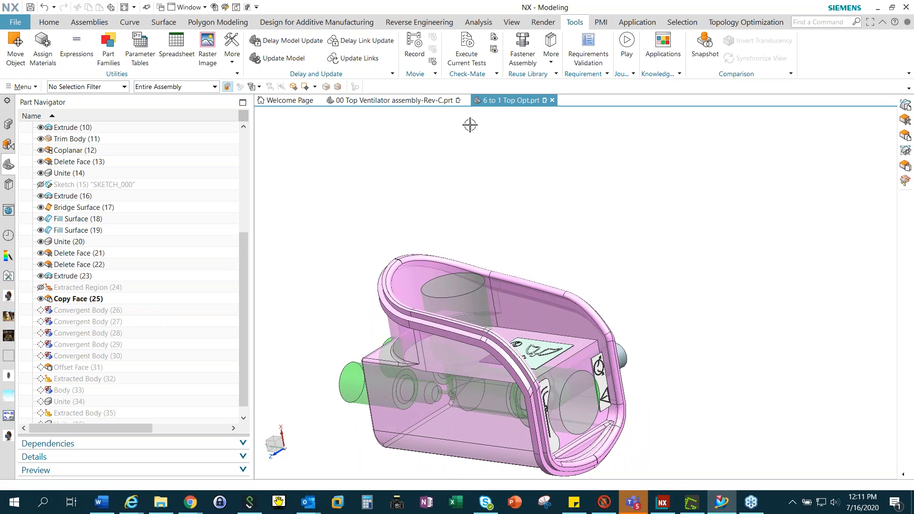
Open the topology optimization body management and select the support cone expiration legendair body to view its design space setup
{"action": "left_click", "coordinate": [721, 21]}
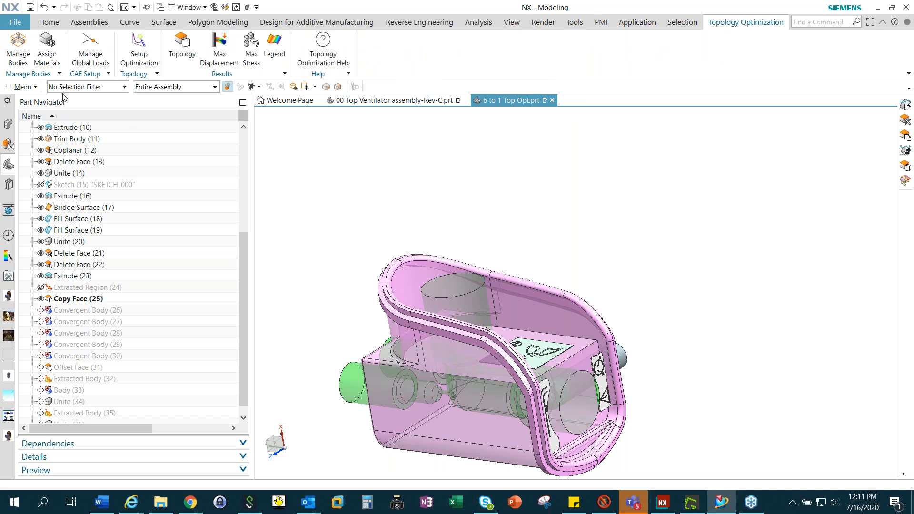
{"action": "left_click", "coordinate": [18, 48]}
{"action": "left_click", "coordinate": [19, 48]}
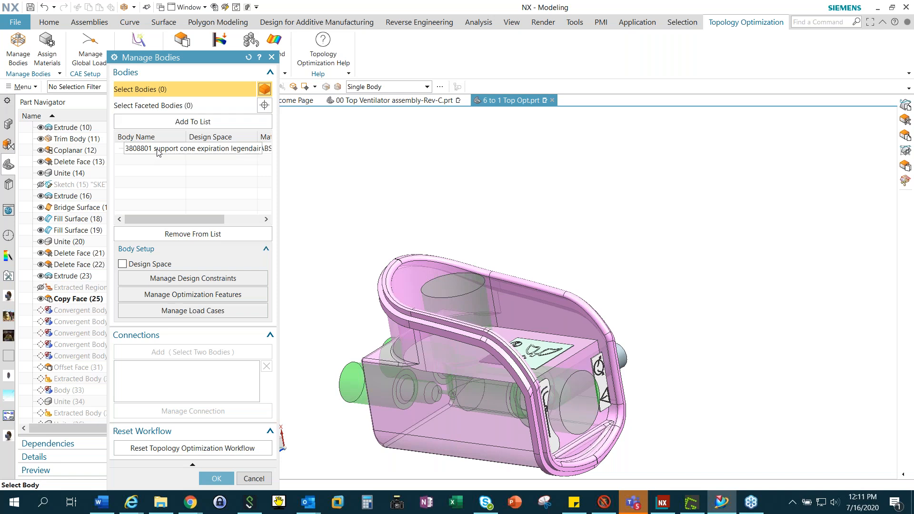
{"action": "left_click", "coordinate": [159, 152]}
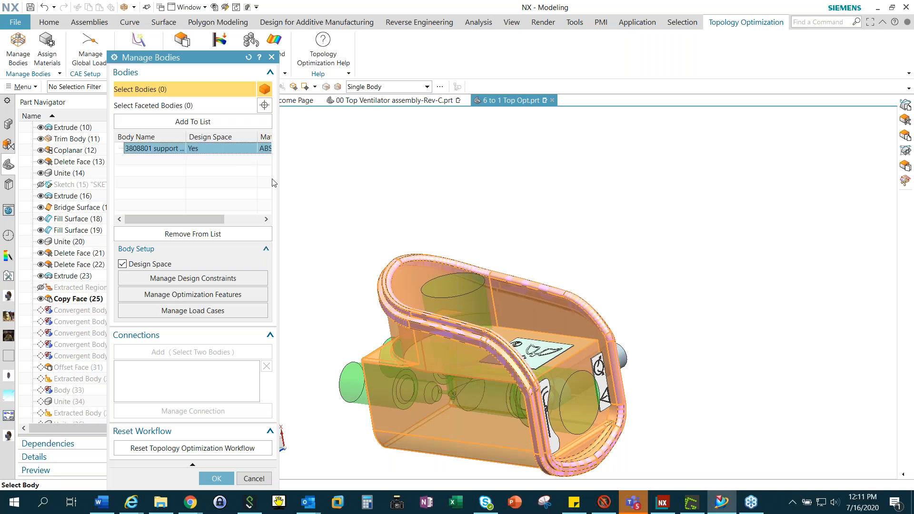
Review the body's Material Spreading design constraint and the available constraint types, then close the design constraints
{"action": "left_click", "coordinate": [185, 280]}
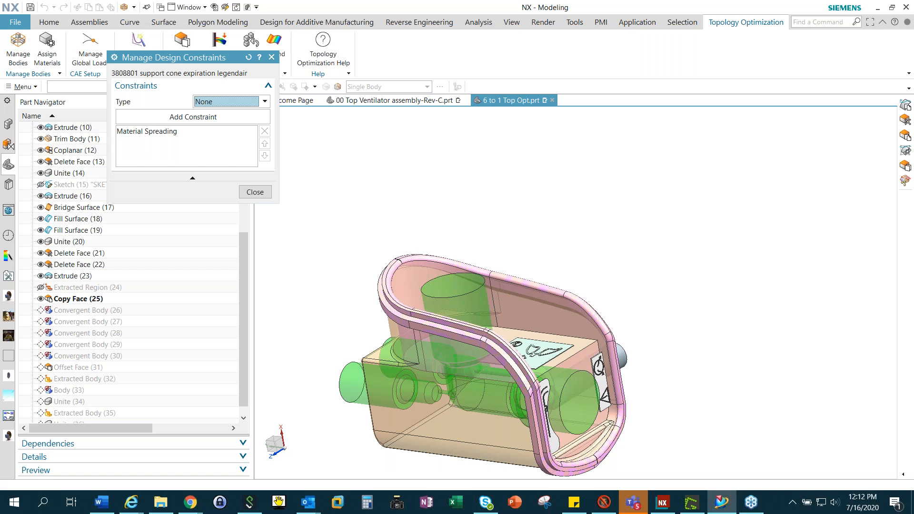
{"action": "left_click", "coordinate": [147, 132]}
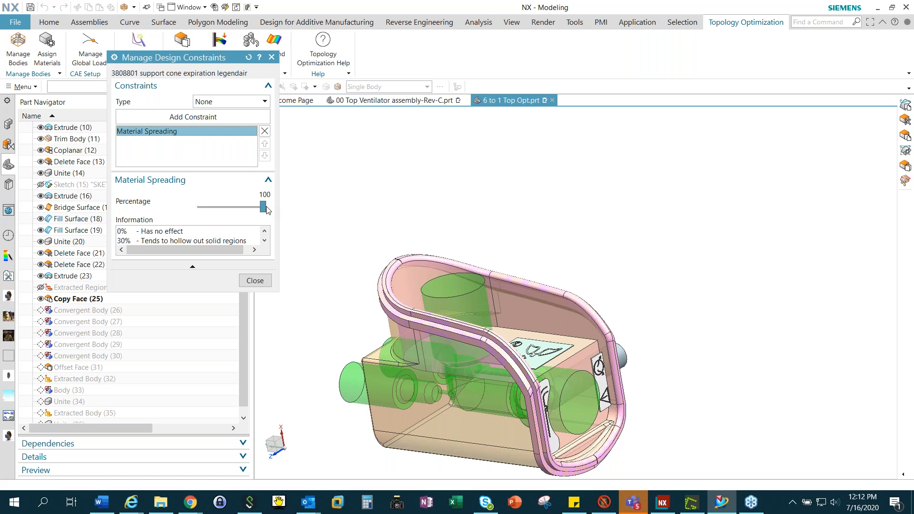
{"action": "left_click", "coordinate": [247, 104]}
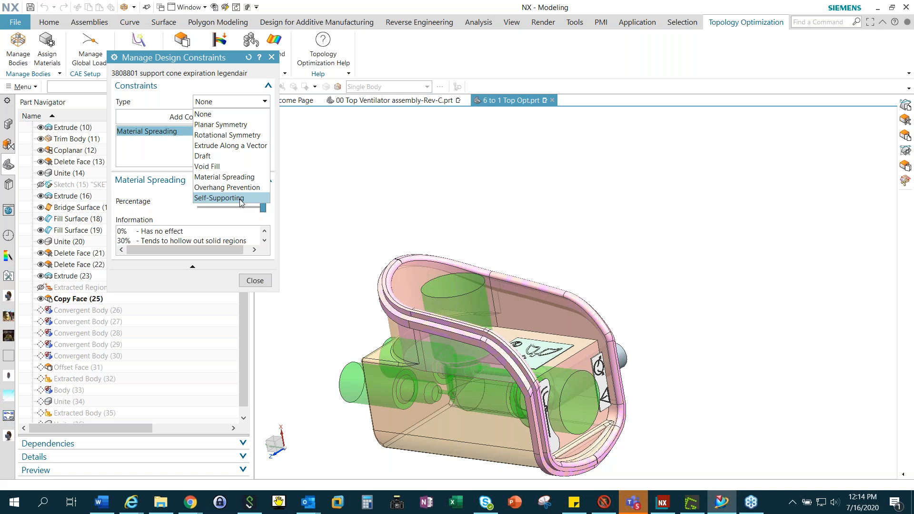
{"action": "left_click", "coordinate": [278, 207]}
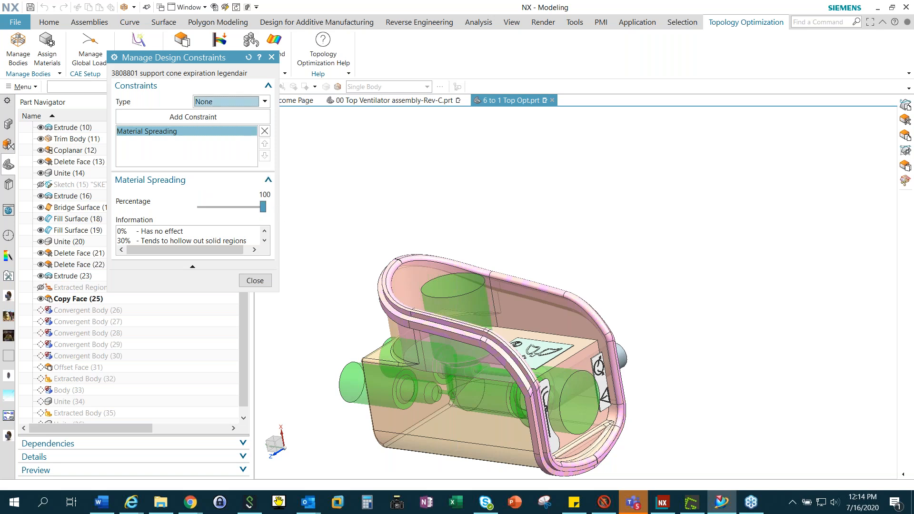
{"action": "left_click", "coordinate": [249, 280]}
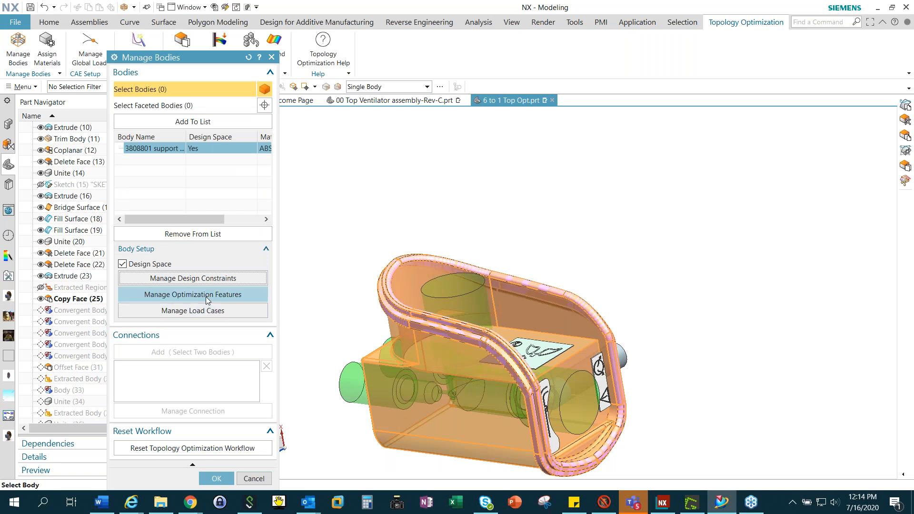
Review the optimization feature properties of COPY_FACE(25), EXTRUDE(1) and TRIM BODY(11)1, viewing the highlighted geometry of the last two from different sides
{"action": "left_click", "coordinate": [207, 296]}
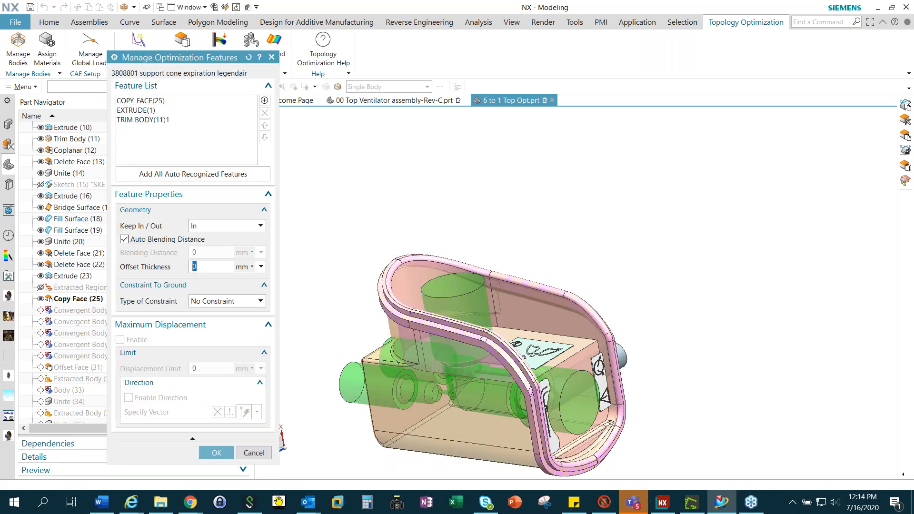
{"action": "left_click", "coordinate": [133, 101]}
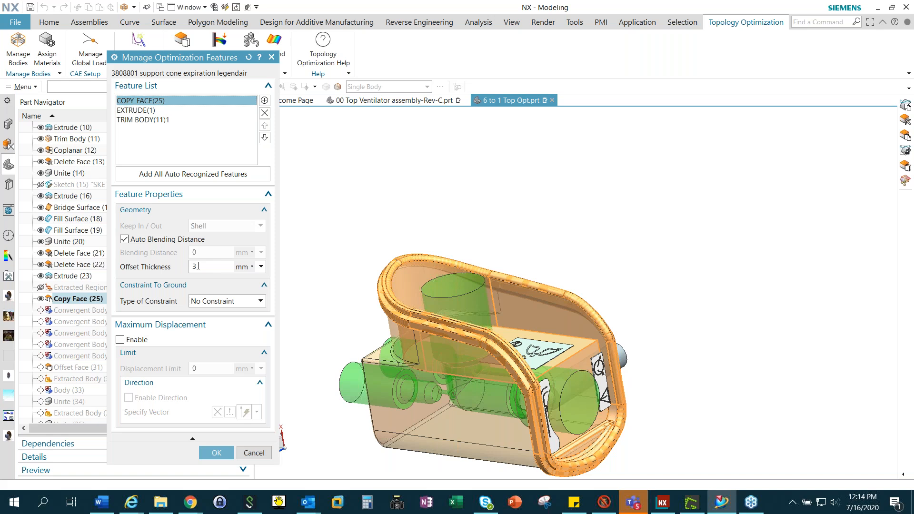
{"action": "left_click", "coordinate": [146, 111]}
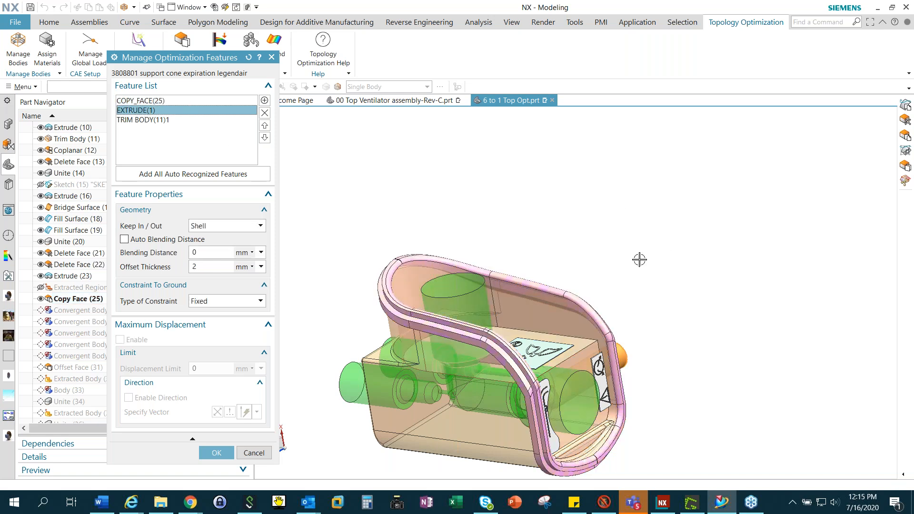
{"action": "middle_click_drag", "start_coordinate": [635, 252], "coordinate": [548, 238]}
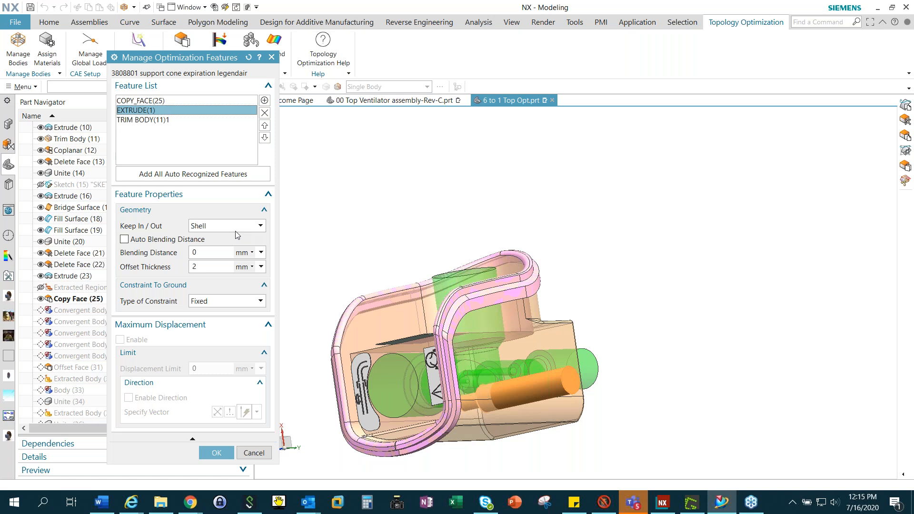
{"action": "left_click", "coordinate": [146, 120]}
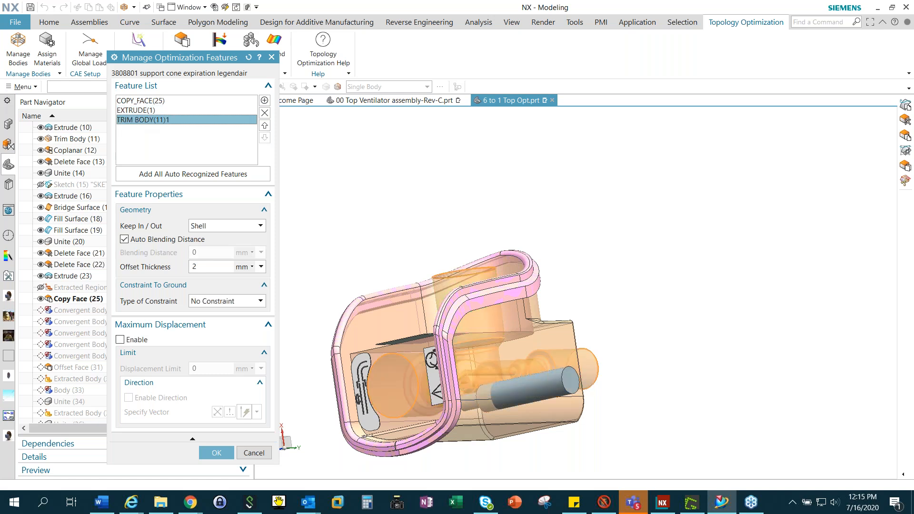
{"action": "middle_click_drag", "start_coordinate": [388, 210], "coordinate": [469, 230]}
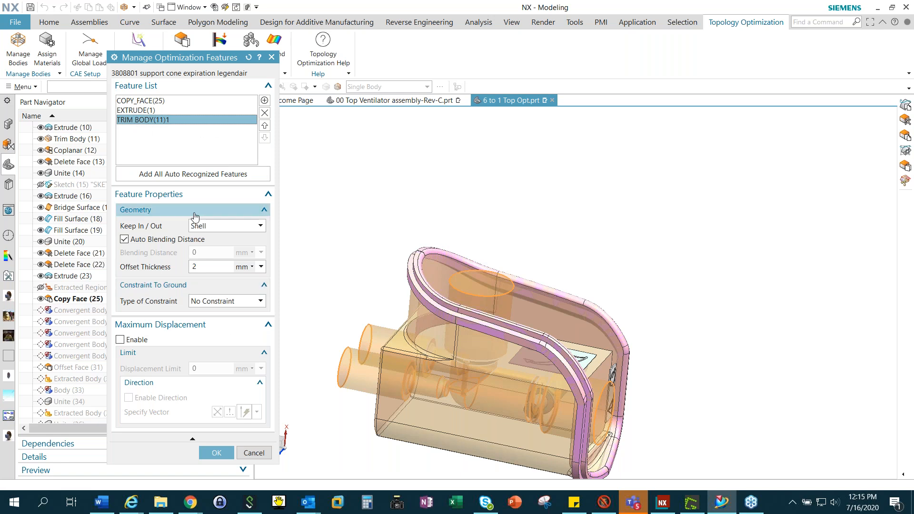
Recheck the optimization settings of COPY_FACE(25) and EXTRUDE(1), inspect the extruded rod, and accept the optimization features
{"action": "left_click", "coordinate": [138, 101]}
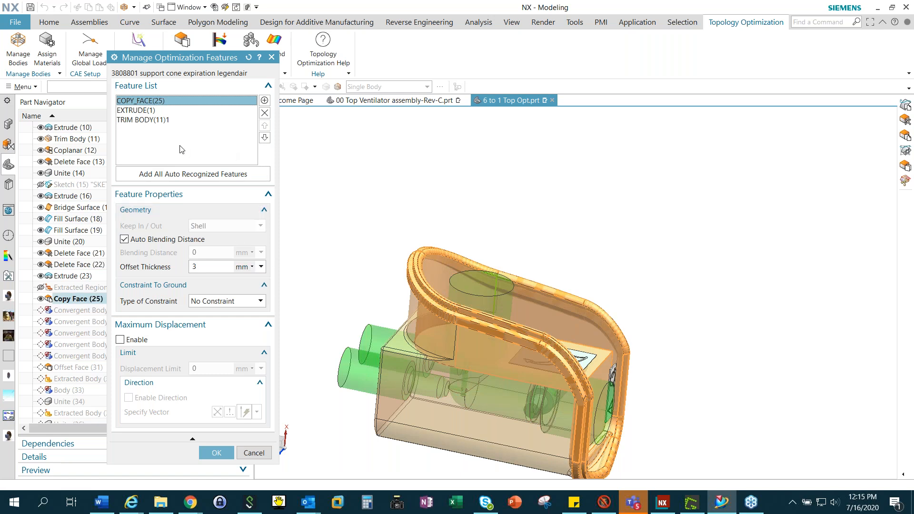
{"action": "left_click", "coordinate": [148, 110]}
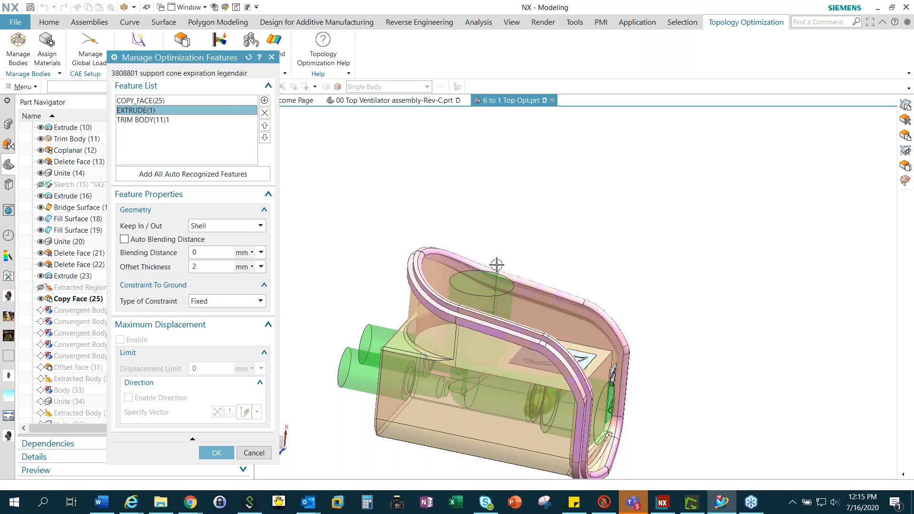
{"action": "middle_click_drag", "start_coordinate": [553, 192], "coordinate": [471, 195]}
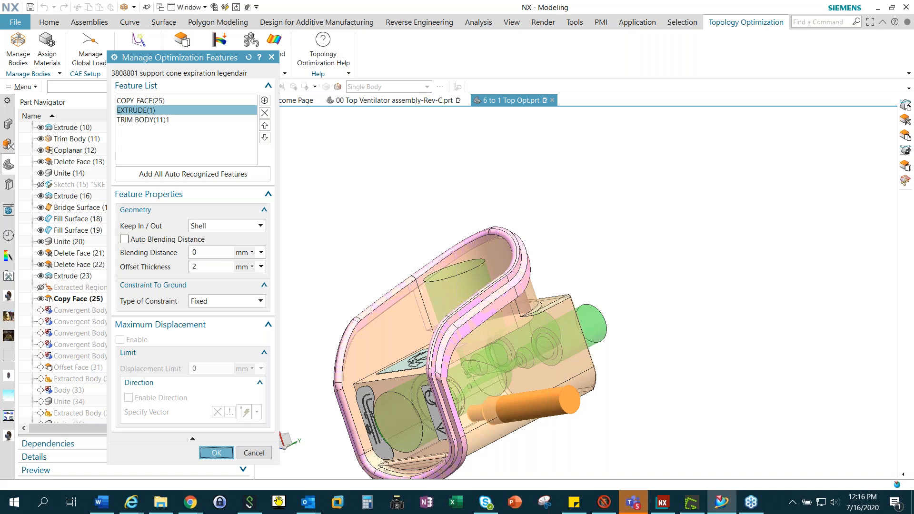
{"action": "left_click", "coordinate": [217, 453]}
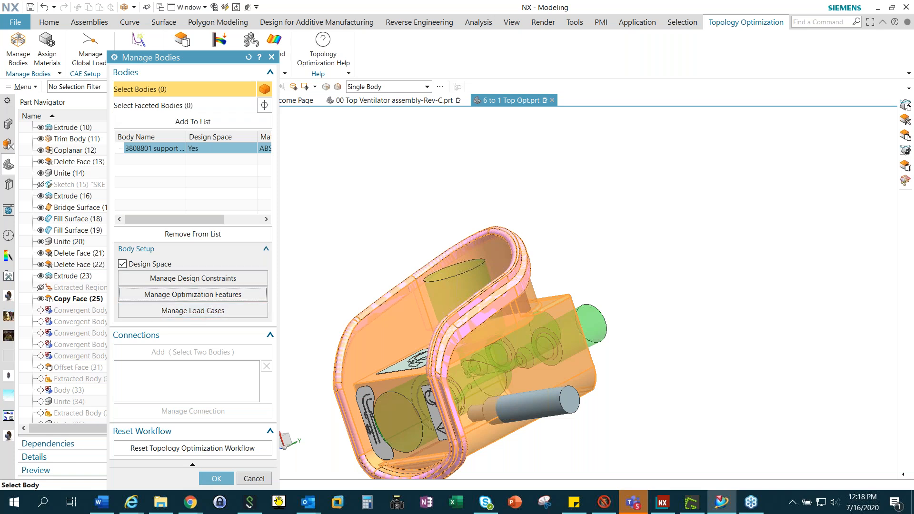
Open the body's load cases and review the loads on COPY_FACE(25) and TRIM BODY(11)1 in Load Case 1
{"action": "left_click", "coordinate": [193, 313]}
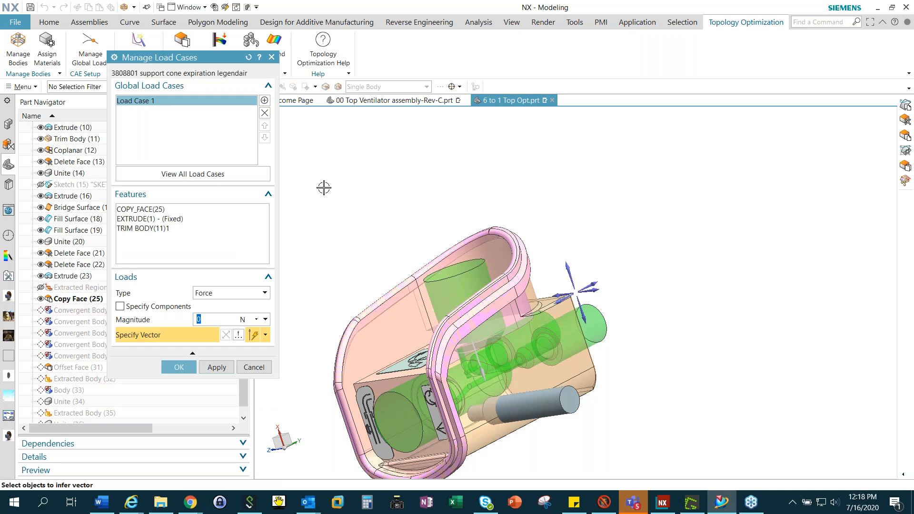
{"action": "left_click", "coordinate": [149, 211]}
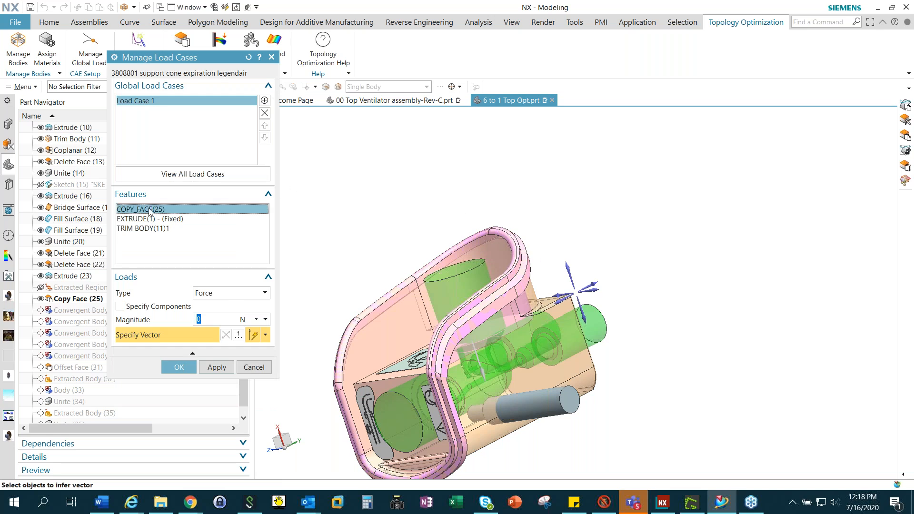
{"action": "left_click", "coordinate": [150, 230]}
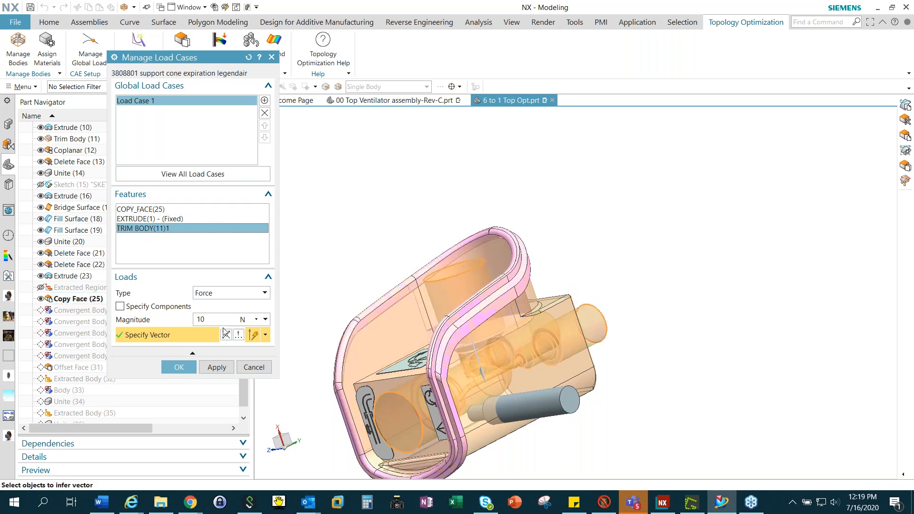
Review the magnitude options and available load types for TRIM BODY(11)1, keep Force, and accept the load cases and body setup
{"action": "left_click", "coordinate": [265, 320]}
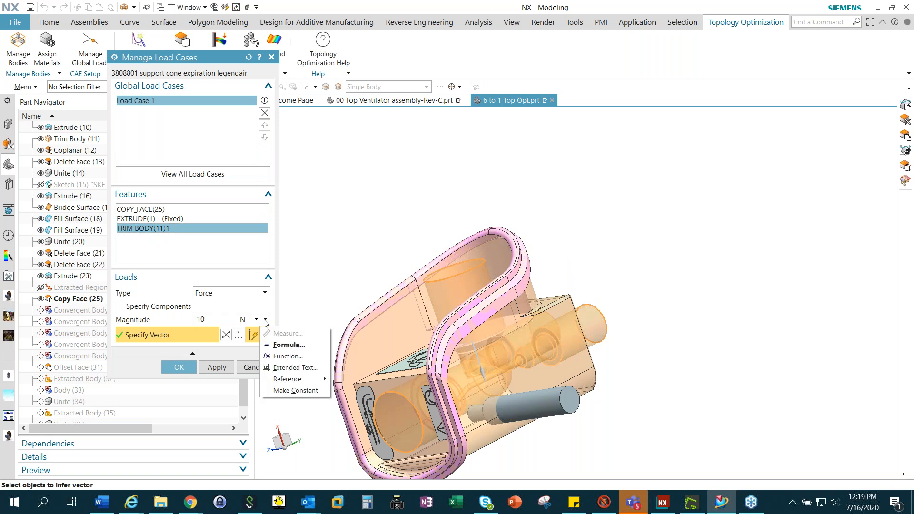
{"action": "left_click", "coordinate": [266, 292]}
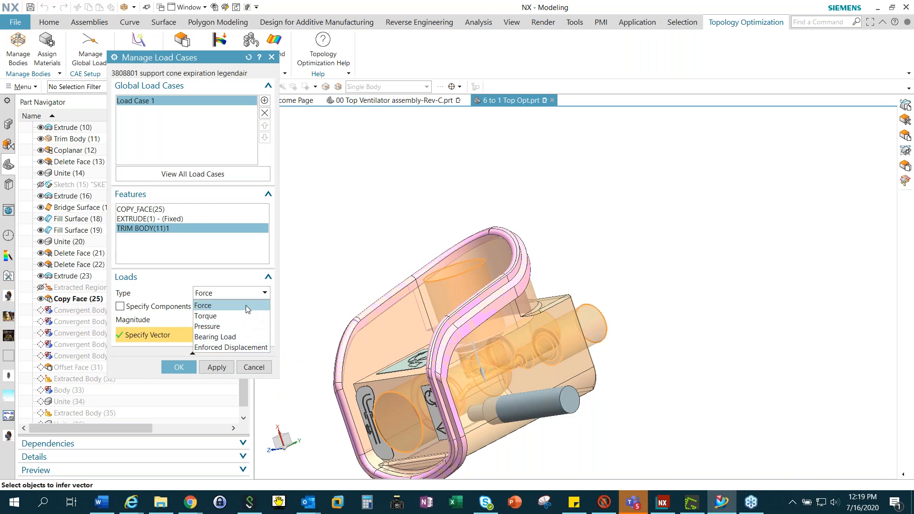
{"action": "left_click", "coordinate": [282, 308]}
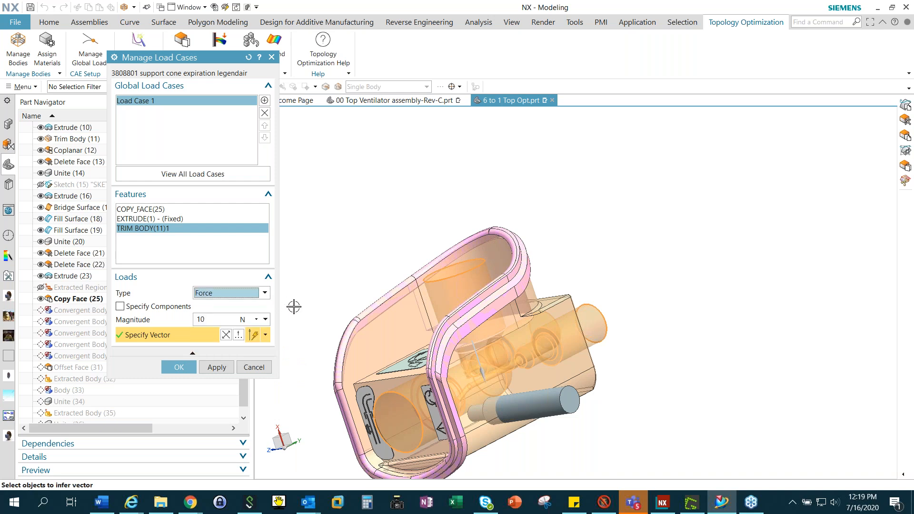
{"action": "left_click", "coordinate": [176, 370]}
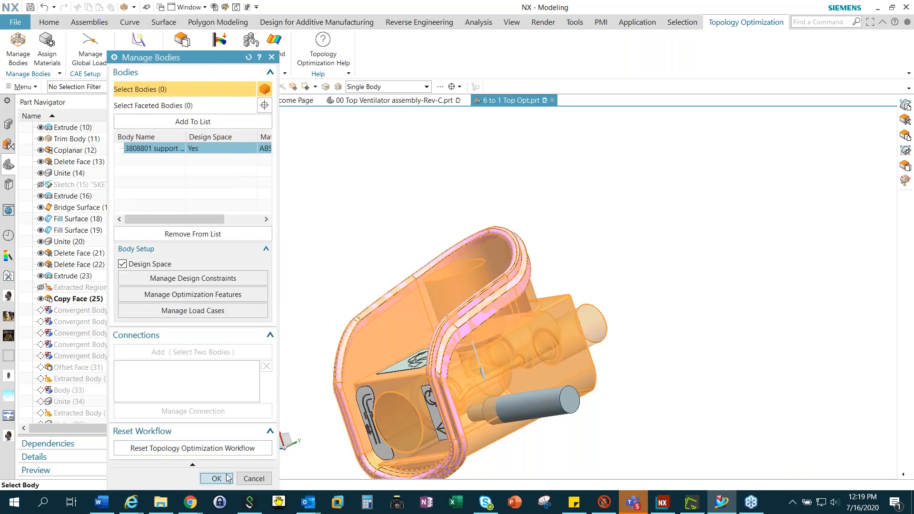
{"action": "left_click", "coordinate": [215, 477]}
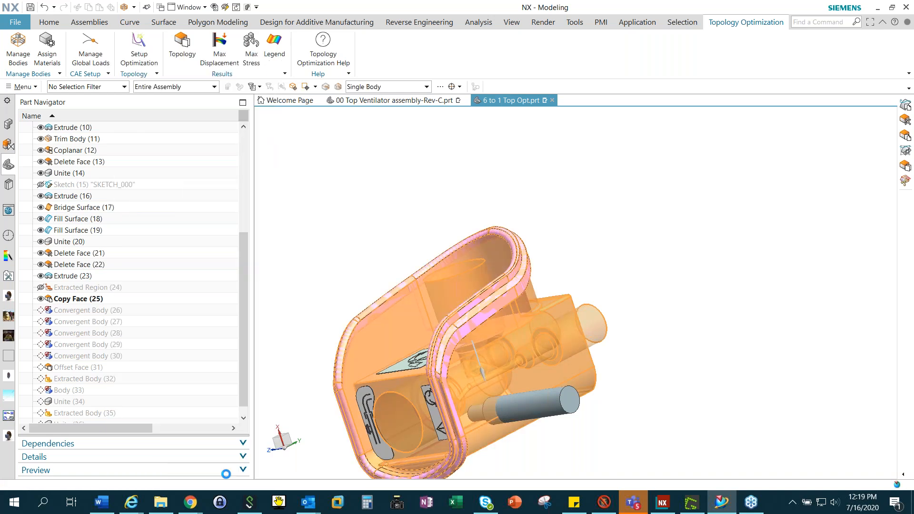
Review the library materials and new material options for assigning a material, then close without assigning one
{"action": "left_click", "coordinate": [48, 57]}
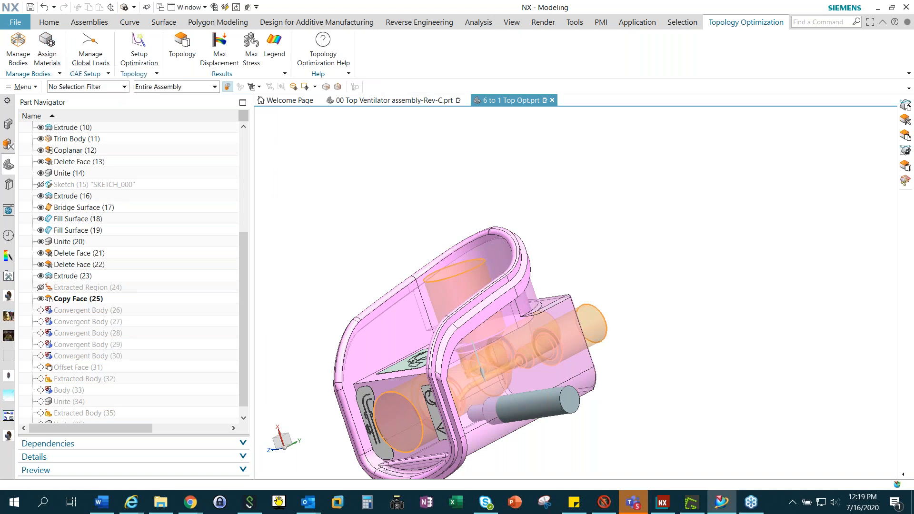
{"action": "mouse_move", "coordinate": [259, 225]}
{"action": "left_mouse_down"}
{"action": "mouse_move", "coordinate": [275, 391]}
{"action": "mouse_move", "coordinate": [274, 227]}
{"action": "left_mouse_up"}
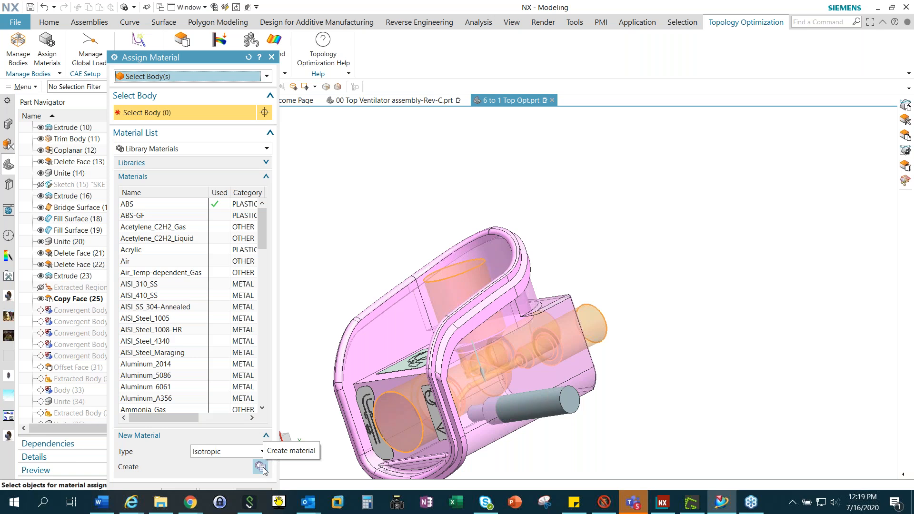
{"action": "left_click_drag", "start_coordinate": [213, 56], "coordinate": [206, 32]}
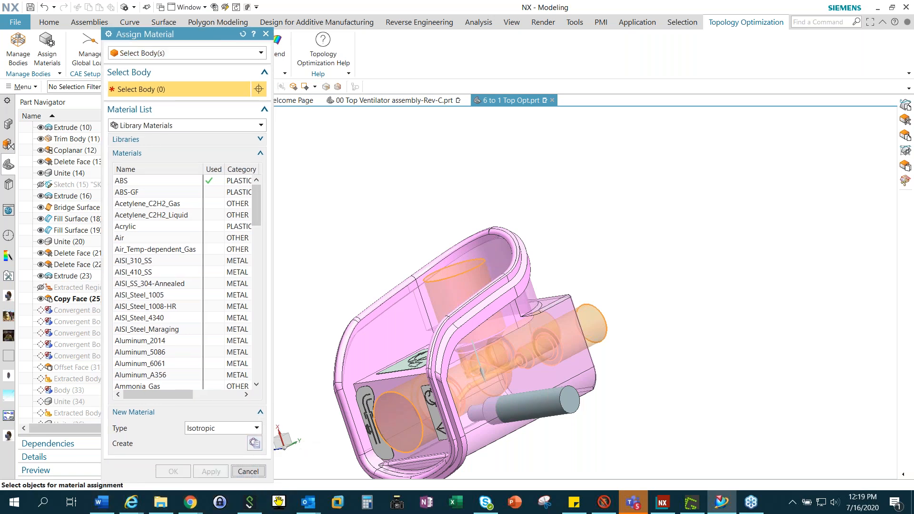
{"action": "left_click", "coordinate": [266, 34]}
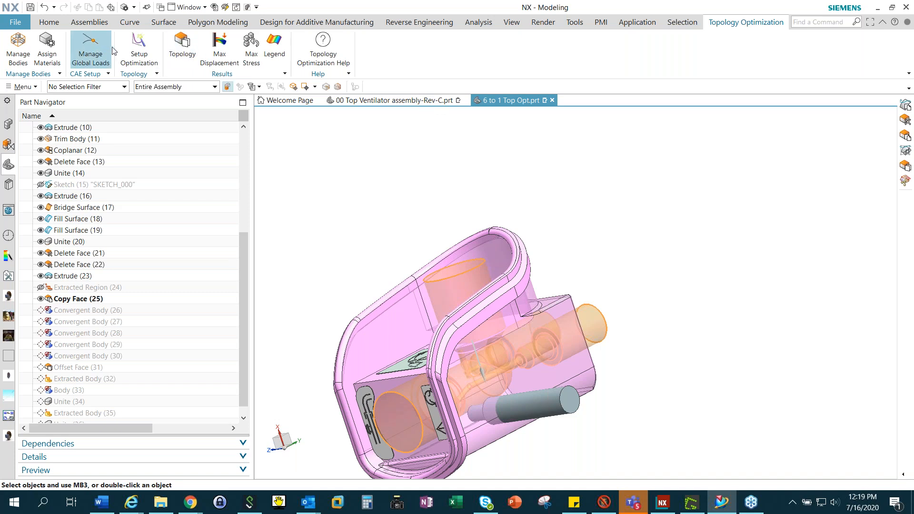
In the optimization setup, try a coarser global resolution and keep Minimize strain energy subject to mass target as the optimization type
{"action": "left_click", "coordinate": [139, 49]}
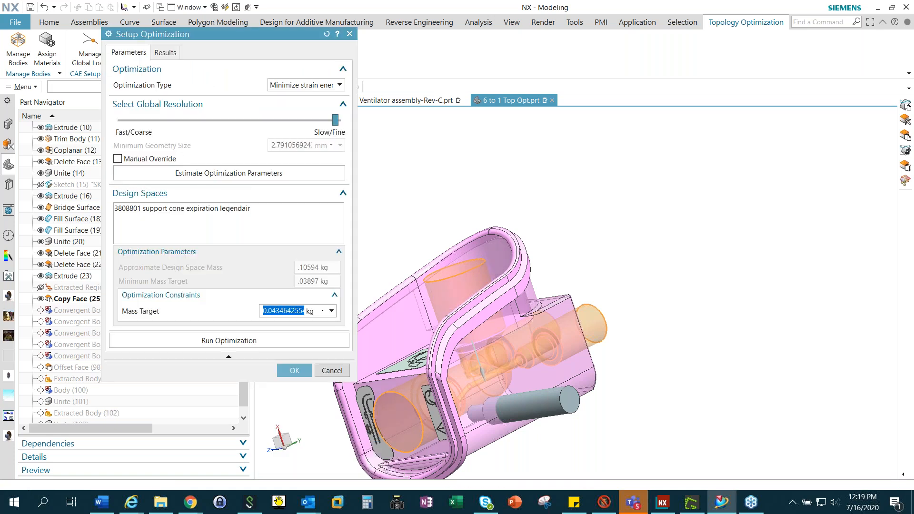
{"action": "left_click_drag", "start_coordinate": [335, 120], "coordinate": [149, 112]}
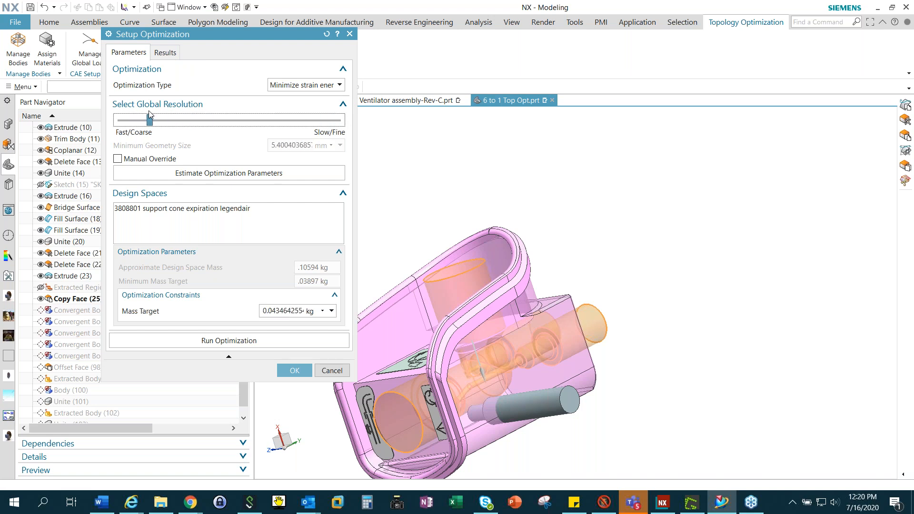
{"action": "left_click", "coordinate": [312, 89]}
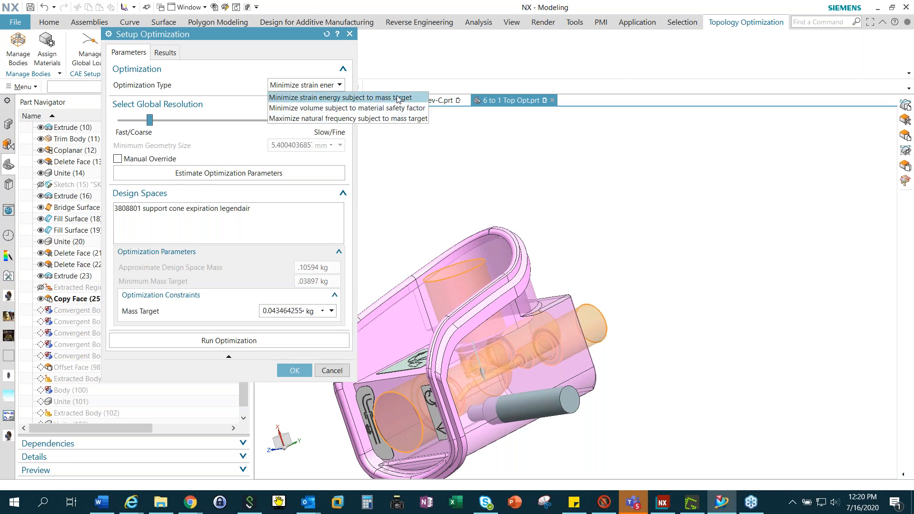
{"action": "left_click", "coordinate": [398, 98]}
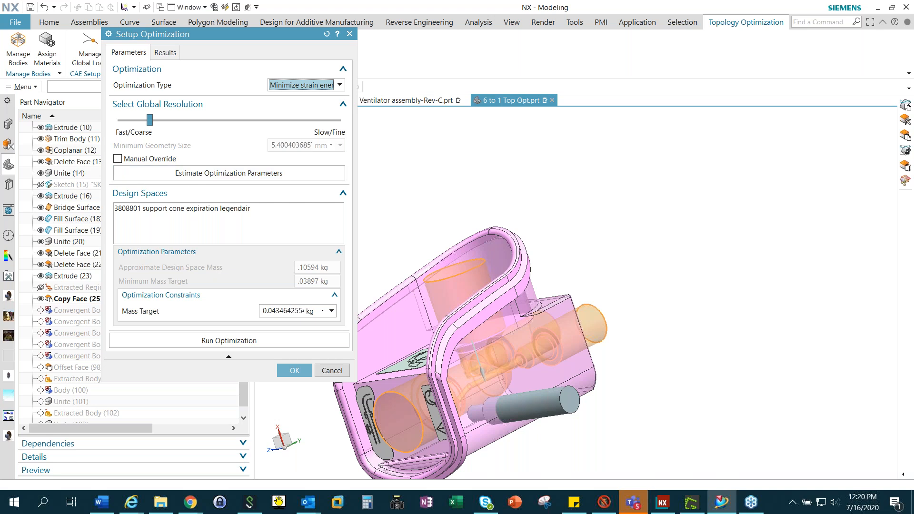
Estimate the optimization parameters for the support cone design space, try a mass target of about 0.0235 kg, and cancel the setup
{"action": "left_click", "coordinate": [134, 214]}
{"action": "left_click", "coordinate": [180, 175]}
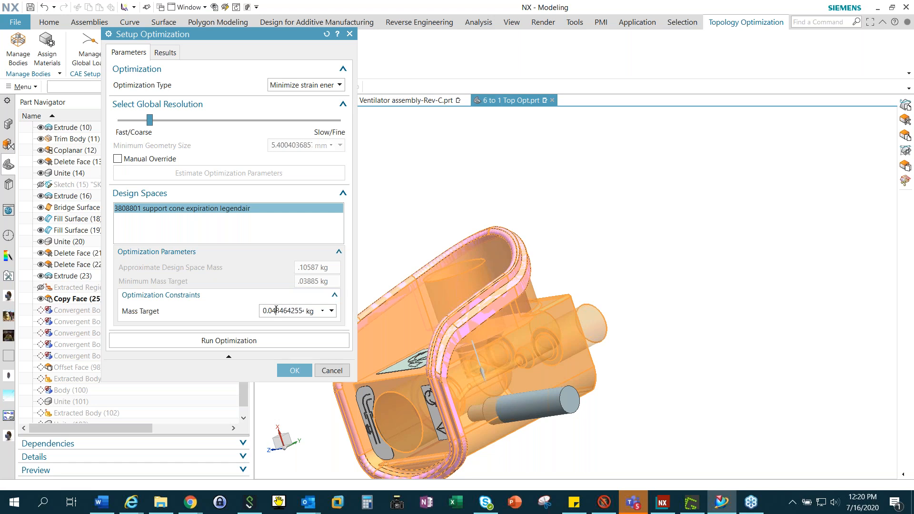
{"action": "key", "text": "BackSpace"}
{"action": "key", "text": "BackSpace"}
{"action": "type", "text": "34642"}
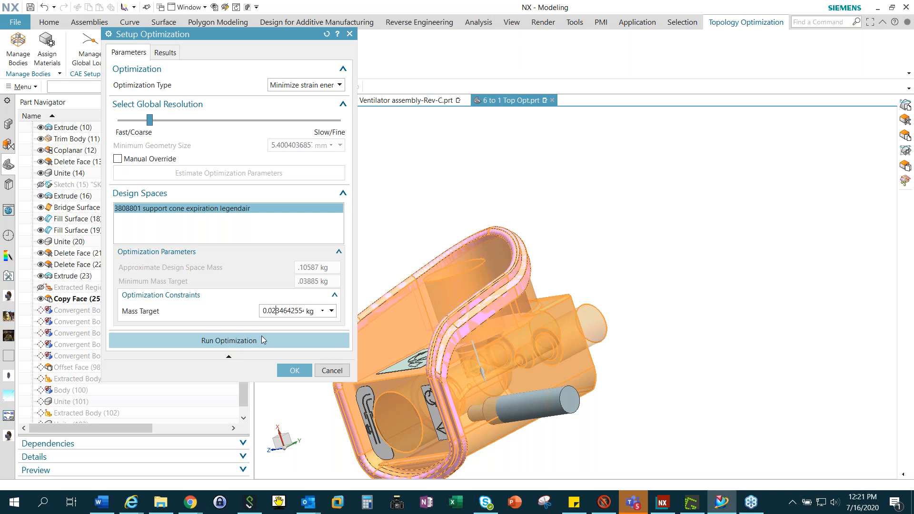
{"action": "left_click", "coordinate": [332, 371]}
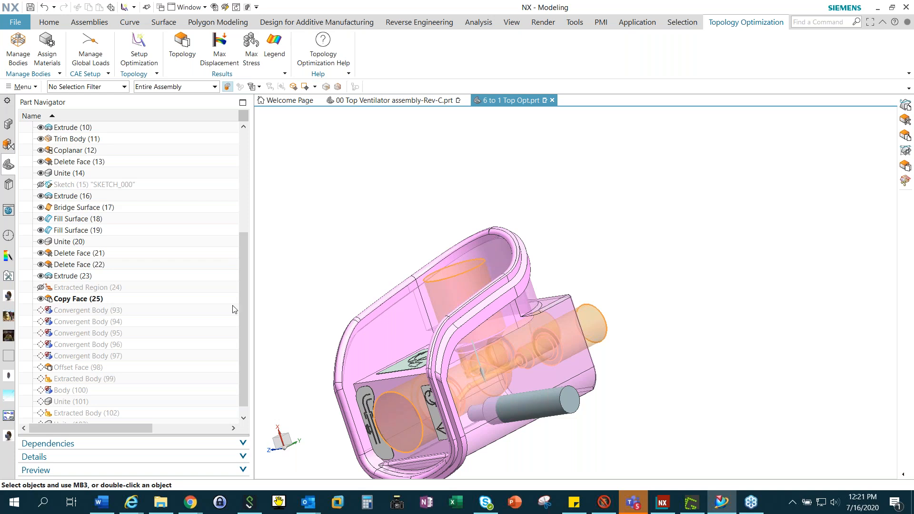
Hide all objects in the part with Show and Hide
{"action": "left_click", "coordinate": [215, 9]}
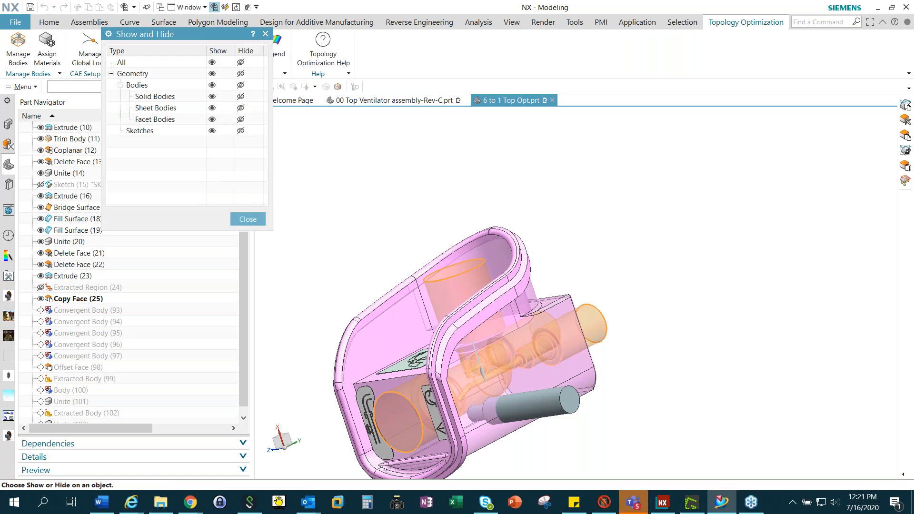
{"action": "left_click", "coordinate": [241, 62]}
{"action": "left_click", "coordinate": [248, 219]}
Make Convergent Body (93) the current feature and inspect the optimized shape from another side
{"action": "left_click", "coordinate": [71, 312]}
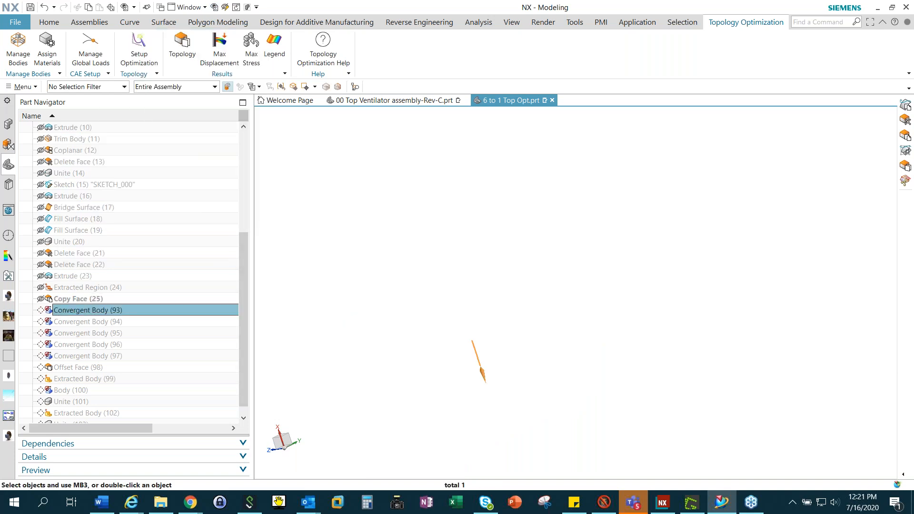
{"action": "right_click", "coordinate": [72, 312]}
{"action": "left_click", "coordinate": [109, 317]}
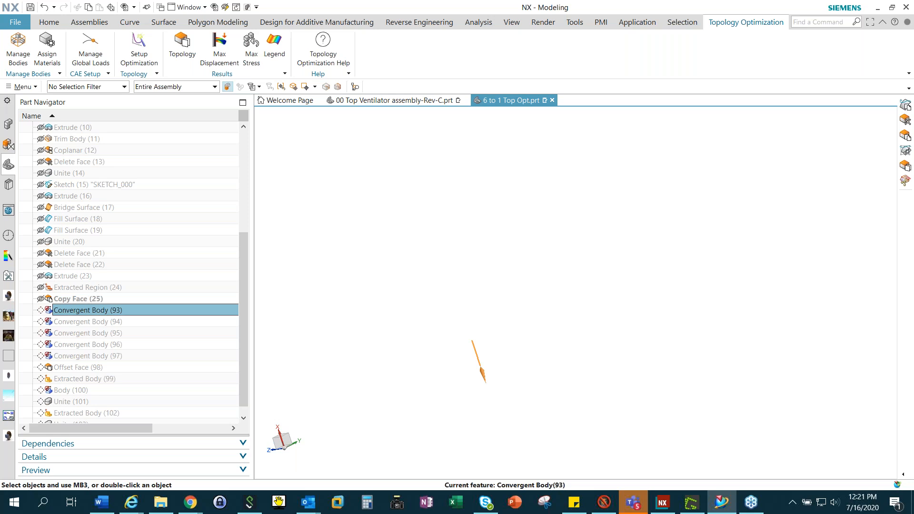
{"action": "scroll", "coordinate": [359, 237], "scroll_direction": "down", "scroll_amount": 3}
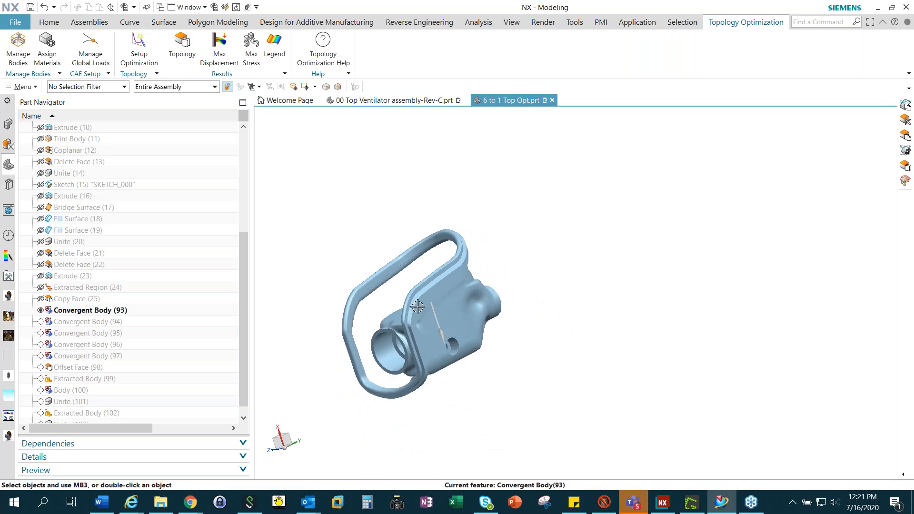
{"action": "middle_click_drag", "start_coordinate": [413, 305], "coordinate": [481, 315]}
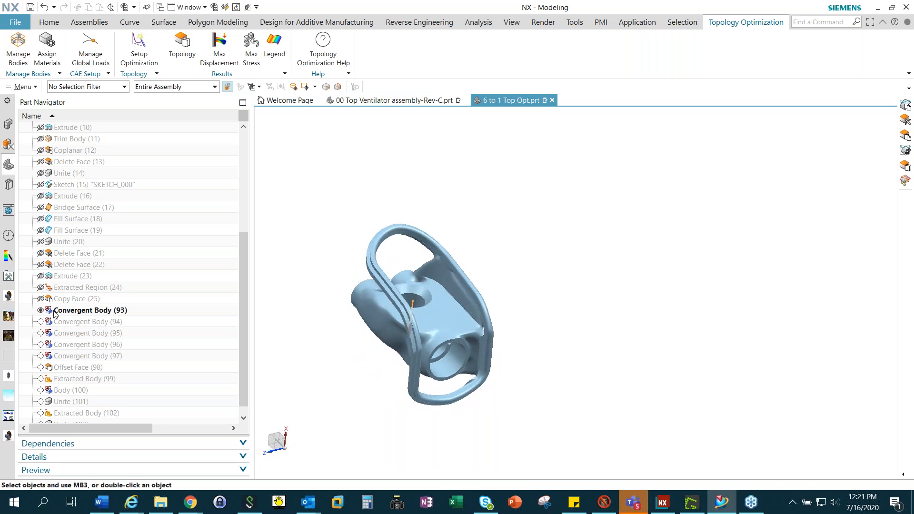
Hide Convergent Body (93), make Convergent Body (94) the current feature, and inspect its shape
{"action": "left_click", "coordinate": [41, 310]}
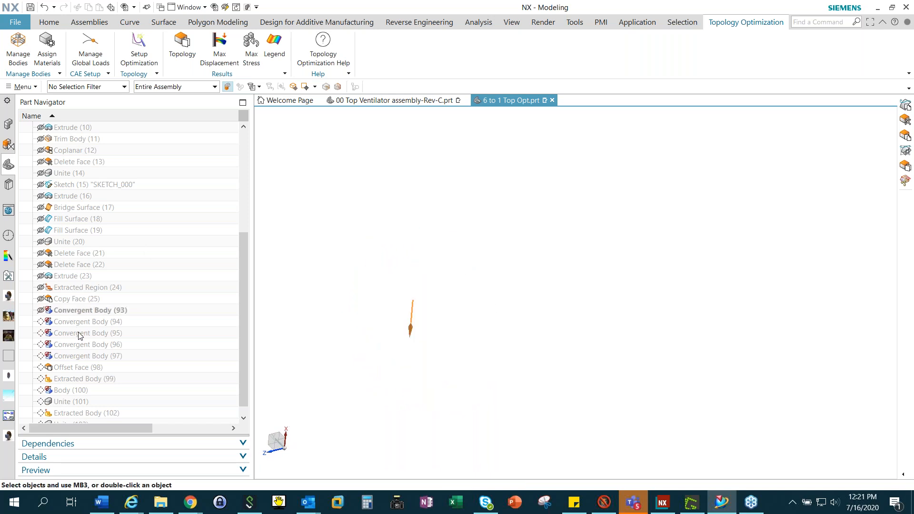
{"action": "right_click", "coordinate": [82, 324]}
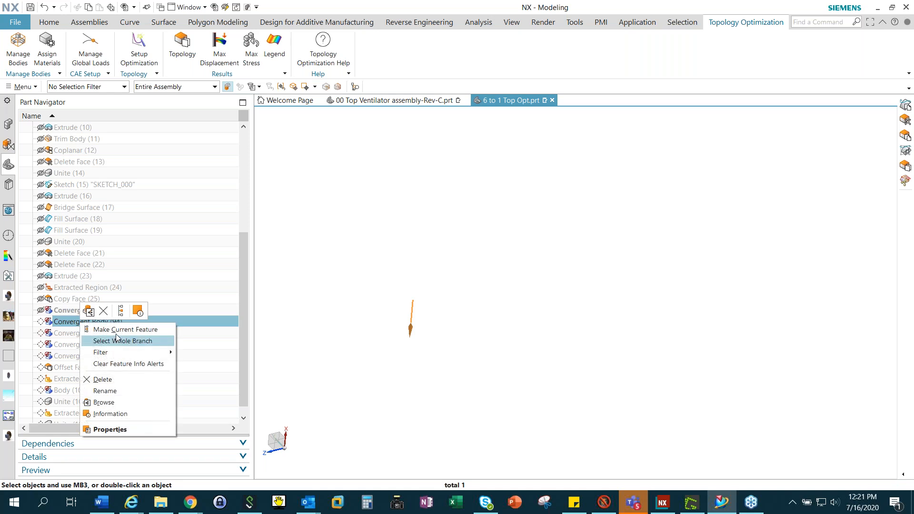
{"action": "left_click", "coordinate": [116, 329]}
{"action": "middle_click_drag", "start_coordinate": [392, 307], "coordinate": [409, 286]}
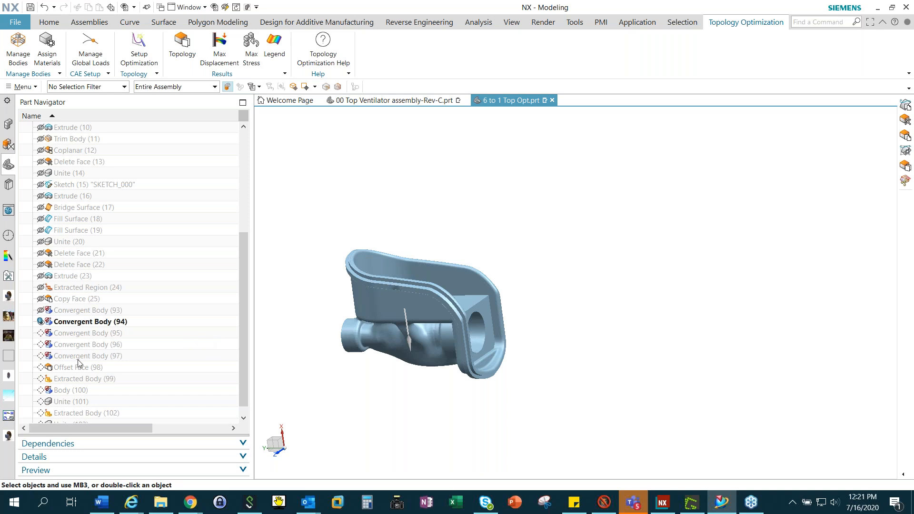
Make Convergent Body (95) the current feature and inspect its tube connections up close from different sides
{"action": "left_click", "coordinate": [62, 334]}
{"action": "right_click", "coordinate": [63, 333]}
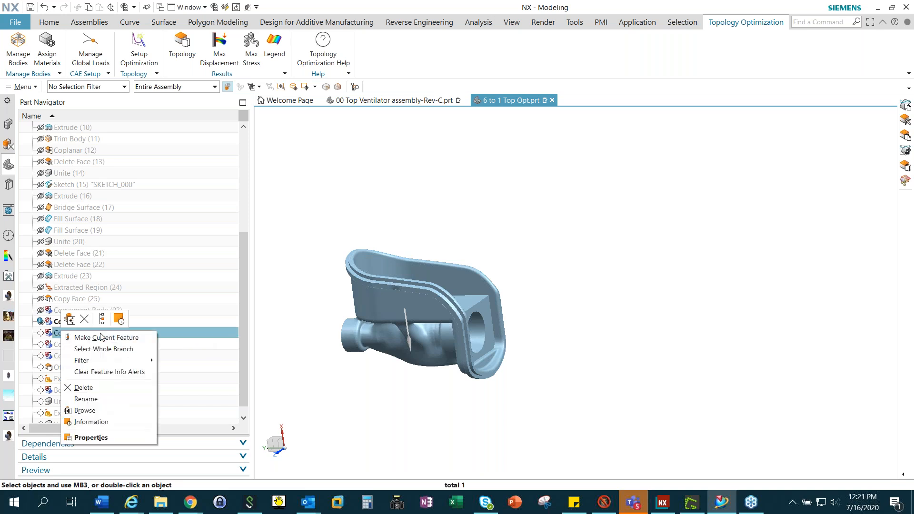
{"action": "left_click", "coordinate": [105, 337]}
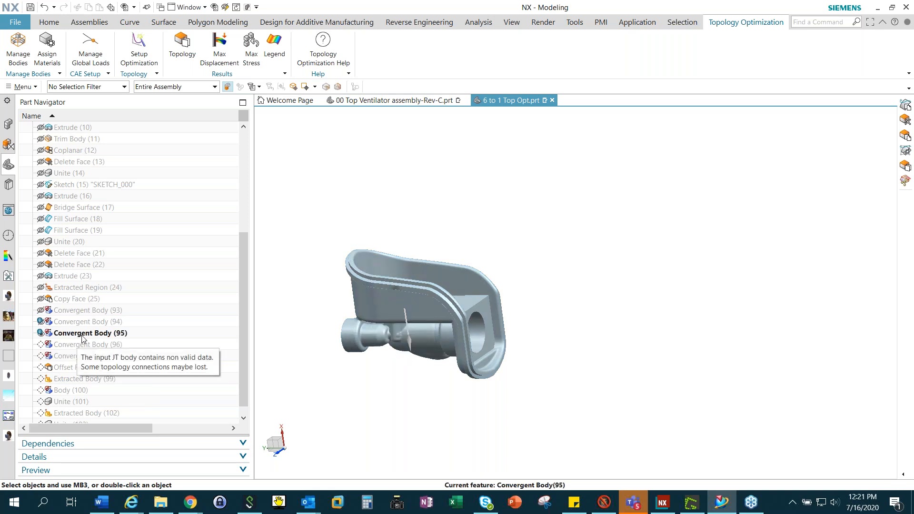
{"action": "middle_click_drag", "start_coordinate": [429, 301], "coordinate": [328, 324]}
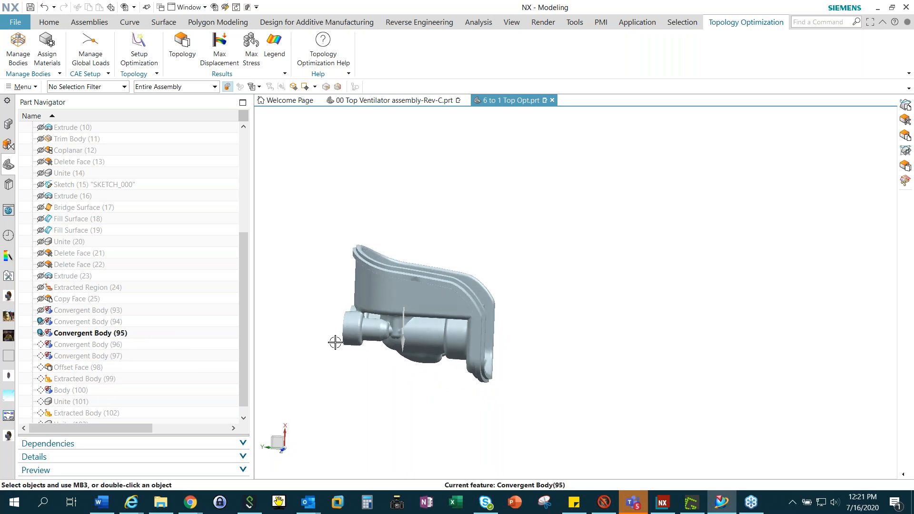
{"action": "scroll", "coordinate": [333, 328], "scroll_direction": "down", "scroll_amount": 6}
{"action": "middle_click_drag", "start_coordinate": [339, 283], "coordinate": [291, 283]}
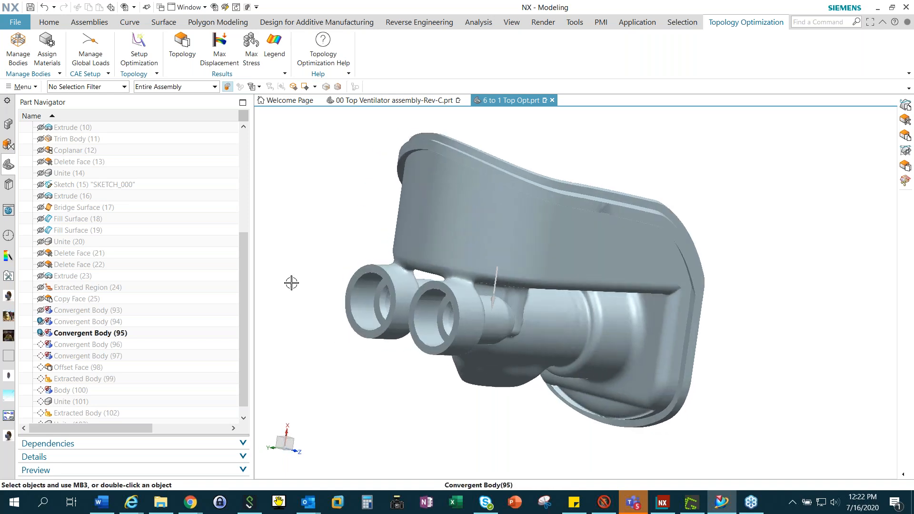
Hide Convergent Body (95), make Convergent Body (96) the current feature, and inspect its shape
{"action": "right_click", "coordinate": [97, 333]}
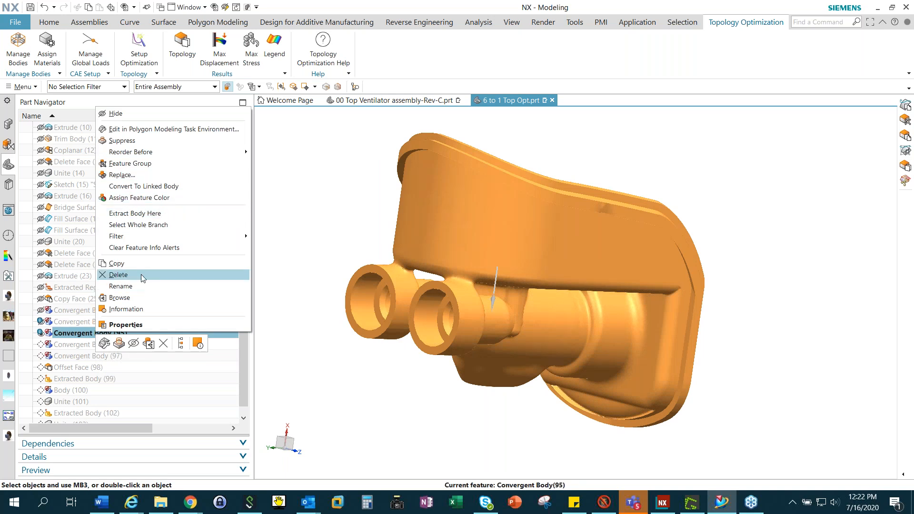
{"action": "key", "text": "Escape"}
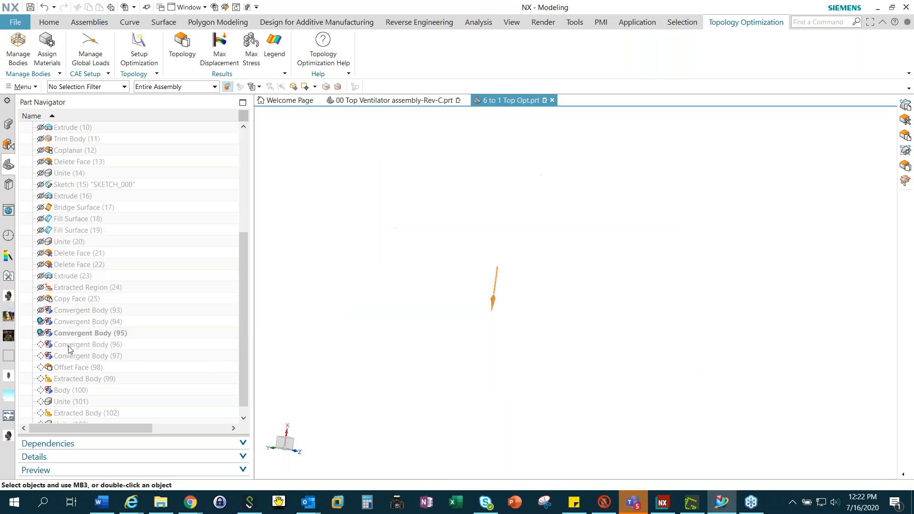
{"action": "left_click", "coordinate": [67, 345]}
{"action": "right_click", "coordinate": [69, 345]}
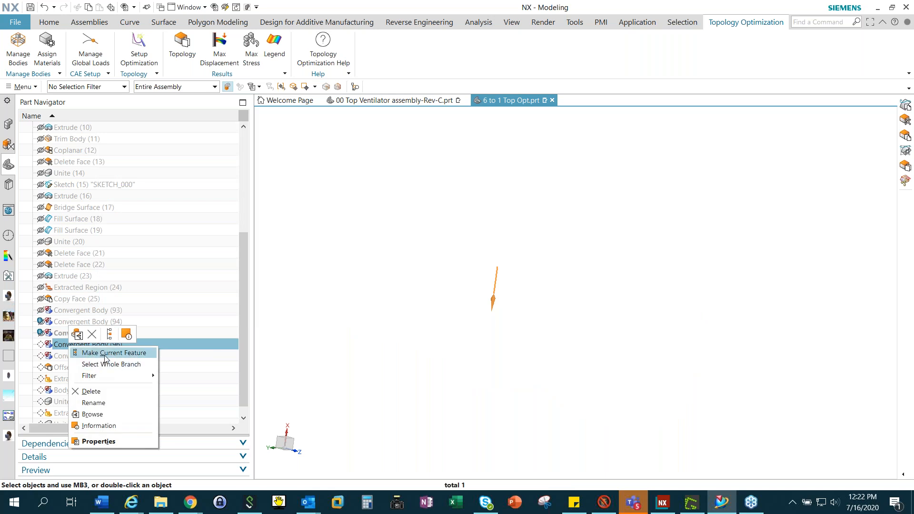
{"action": "left_click", "coordinate": [115, 356]}
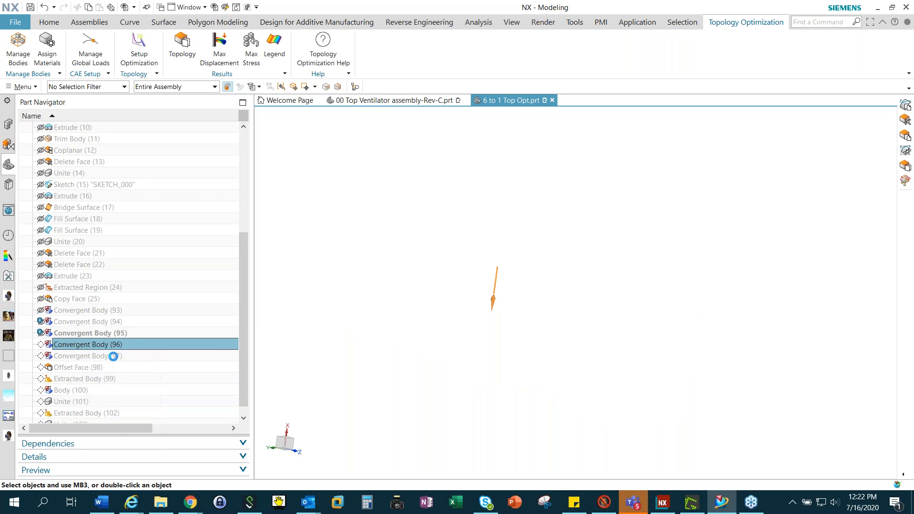
{"action": "middle_click_drag", "start_coordinate": [457, 337], "coordinate": [429, 324]}
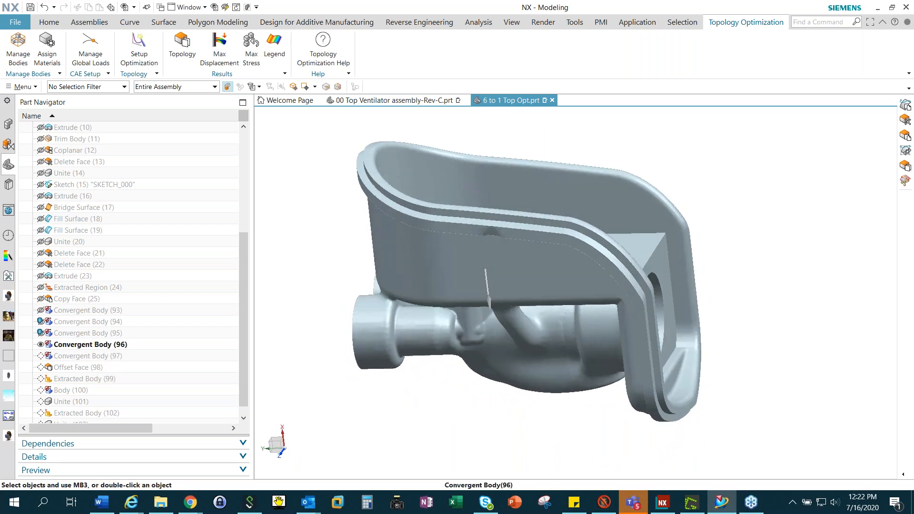
Hide Convergent Body (96), make Convergent Body (97) the current feature, and inspect its internal tubes from another side
{"action": "left_click", "coordinate": [40, 344]}
{"action": "left_click", "coordinate": [55, 357]}
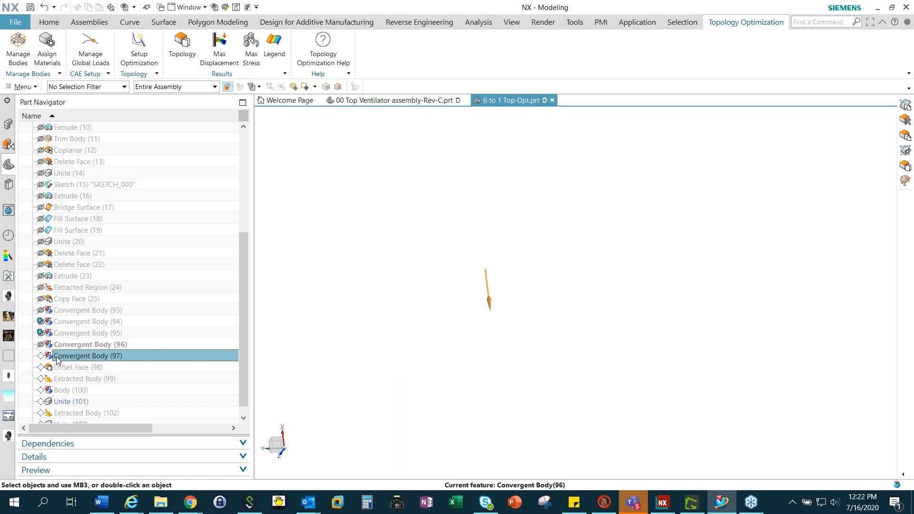
{"action": "right_click", "coordinate": [56, 358]}
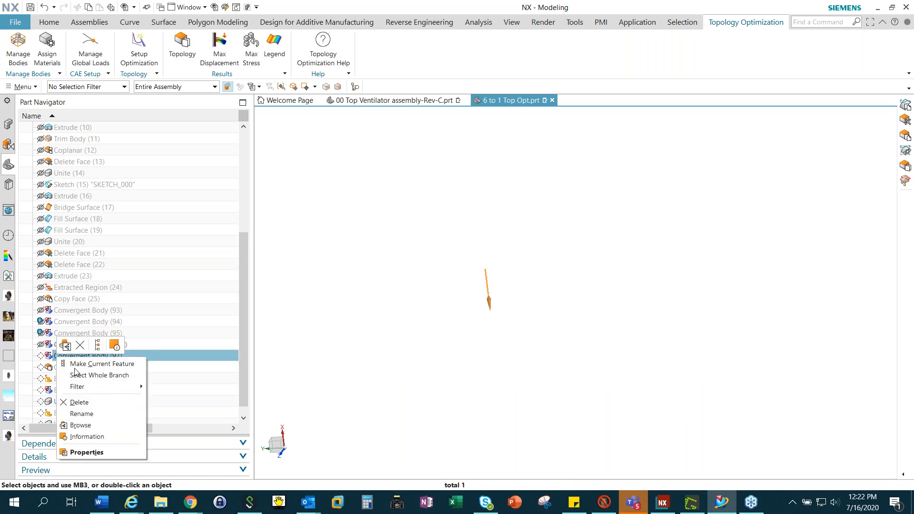
{"action": "left_click", "coordinate": [108, 365]}
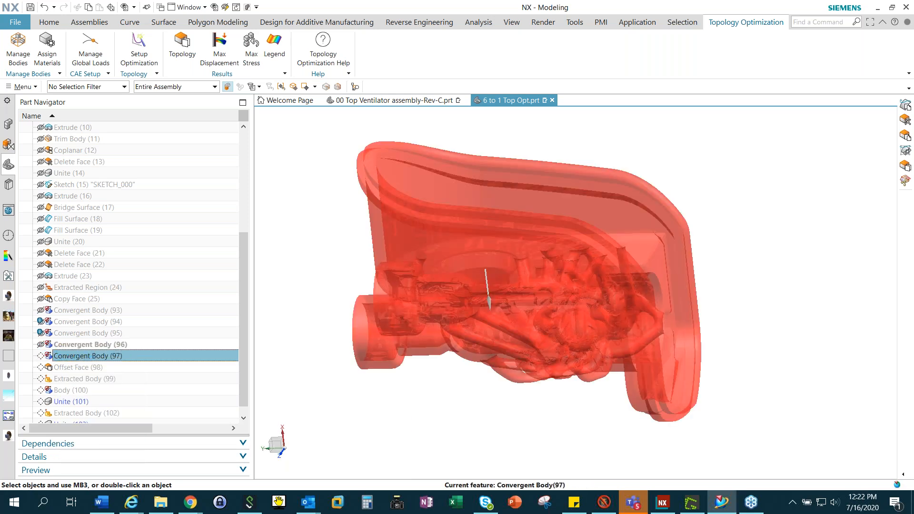
{"action": "left_click", "coordinate": [41, 354]}
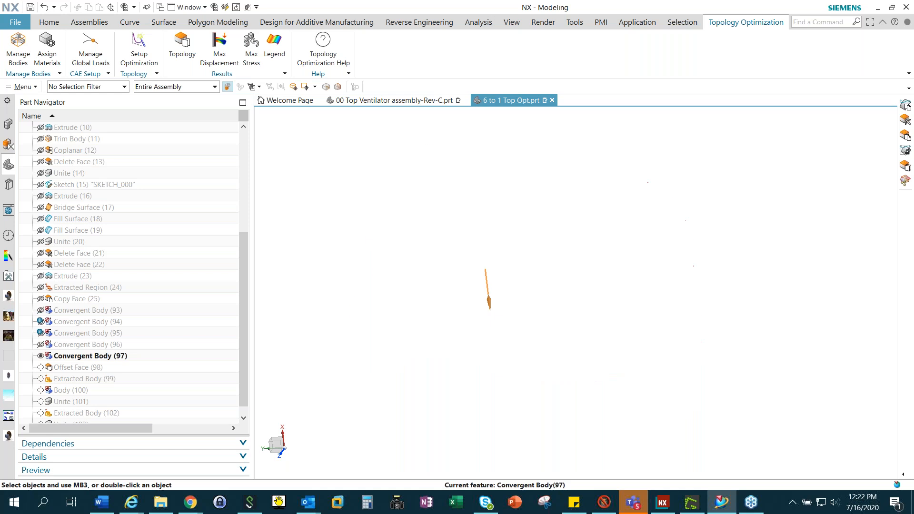
{"action": "left_click", "coordinate": [40, 354]}
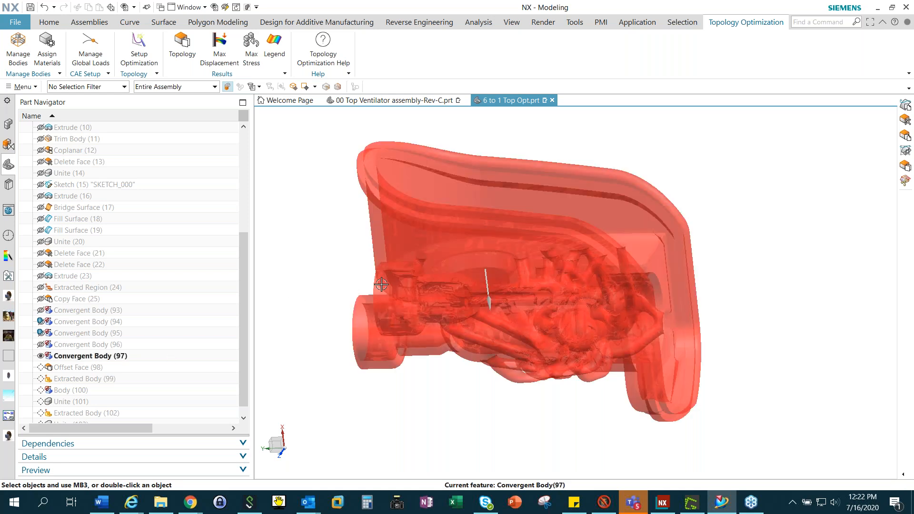
{"action": "middle_click_drag", "start_coordinate": [359, 266], "coordinate": [301, 257]}
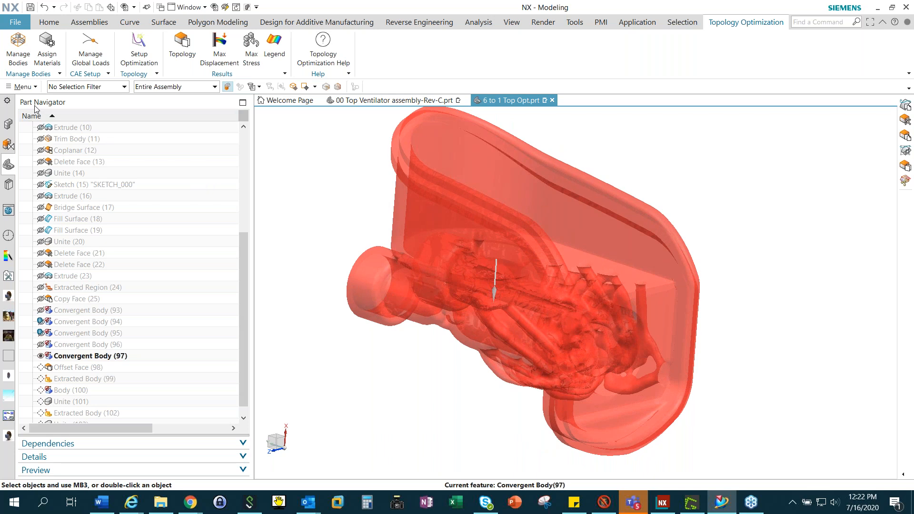
Edit the object display of Convergent Body (97) and set its shaded translucency to 0
{"action": "left_click", "coordinate": [21, 87]}
{"action": "mouse_move", "coordinate": [25, 112]}
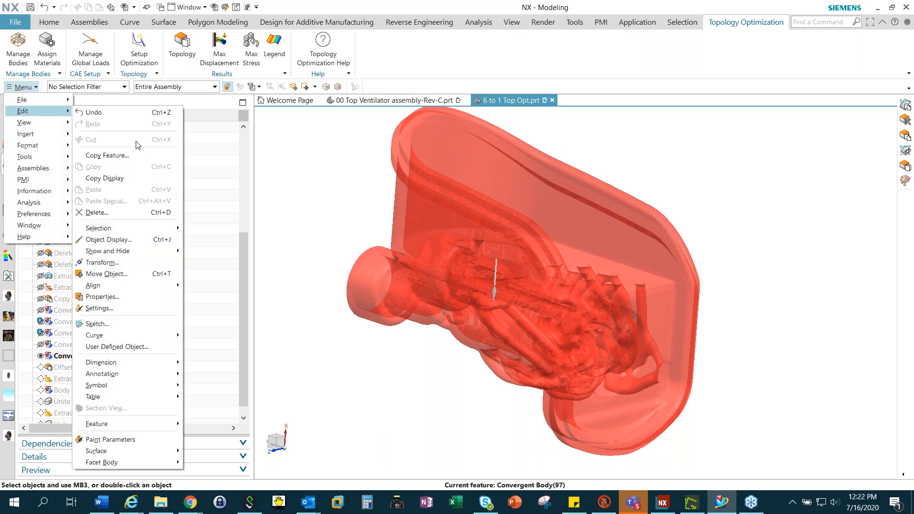
{"action": "left_click", "coordinate": [124, 243]}
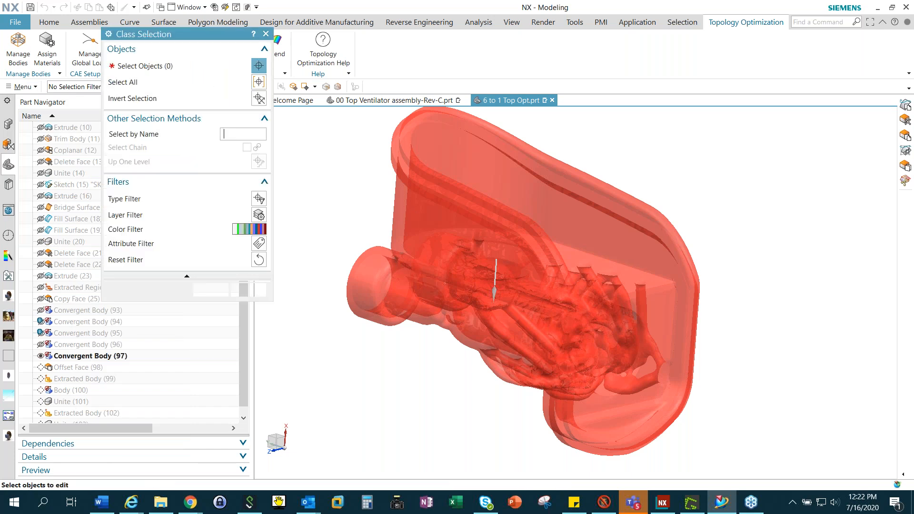
{"action": "left_click", "coordinate": [426, 217]}
{"action": "left_click", "coordinate": [211, 291]}
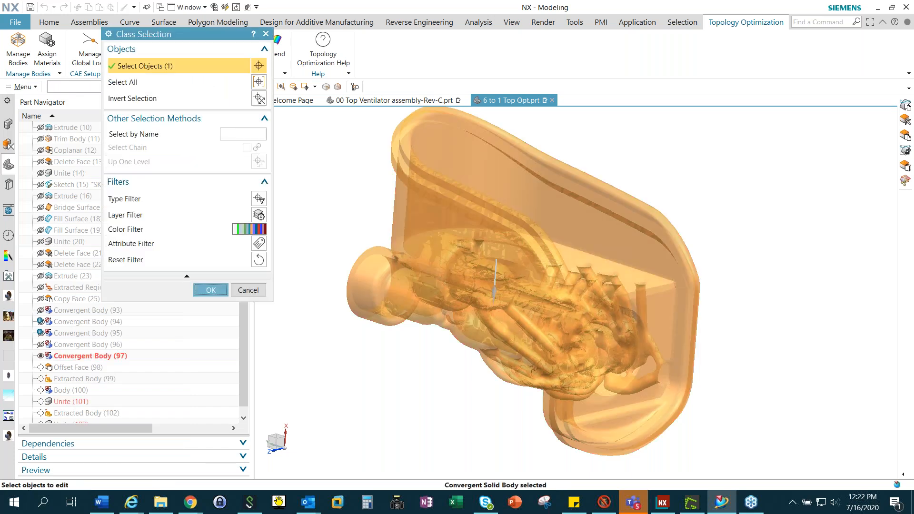
{"action": "left_click_drag", "start_coordinate": [188, 186], "coordinate": [119, 186]}
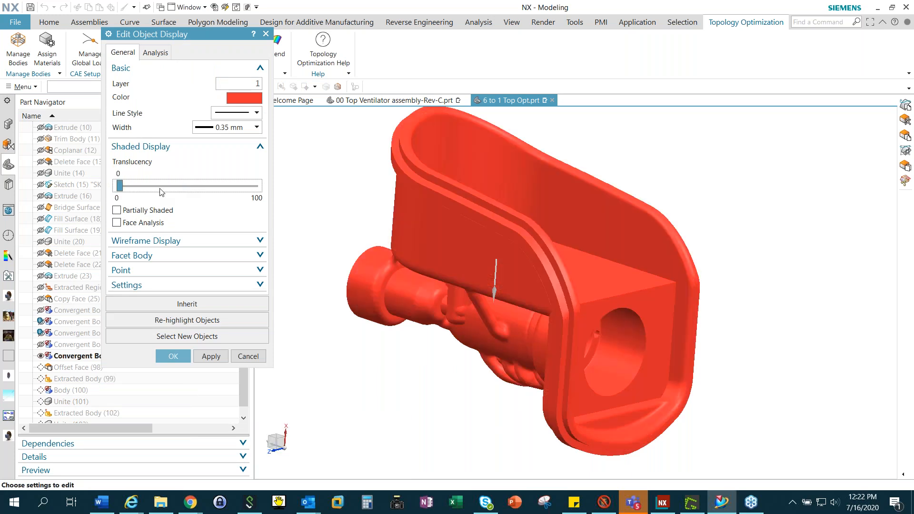
{"action": "left_click", "coordinate": [176, 358]}
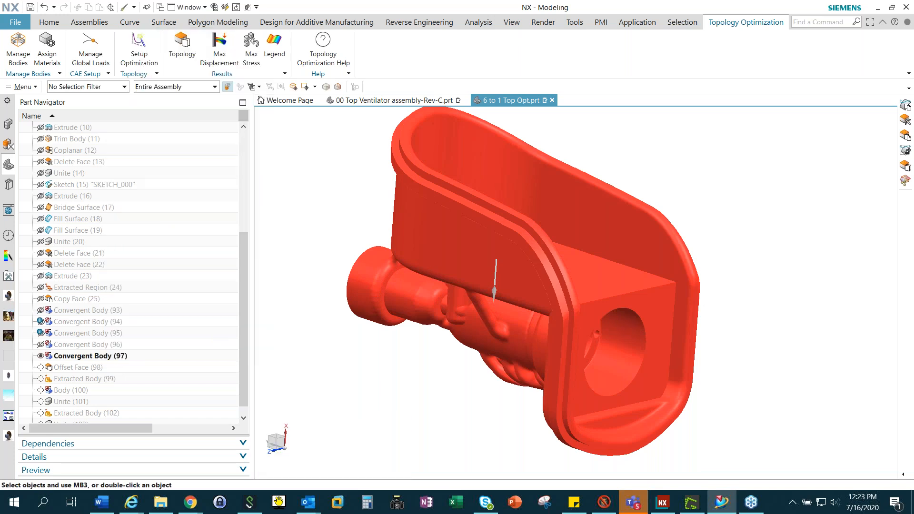
Make Unite (103) the current feature and inspect the completed part with its upright tube and labels
{"action": "mouse_move", "coordinate": [480, 247]}
{"action": "middle_mouse_down"}
{"action": "mouse_move", "coordinate": [516, 236]}
{"action": "mouse_move", "coordinate": [537, 212]}
{"action": "mouse_move", "coordinate": [556, 216]}
{"action": "mouse_move", "coordinate": [487, 246]}
{"action": "middle_mouse_up"}
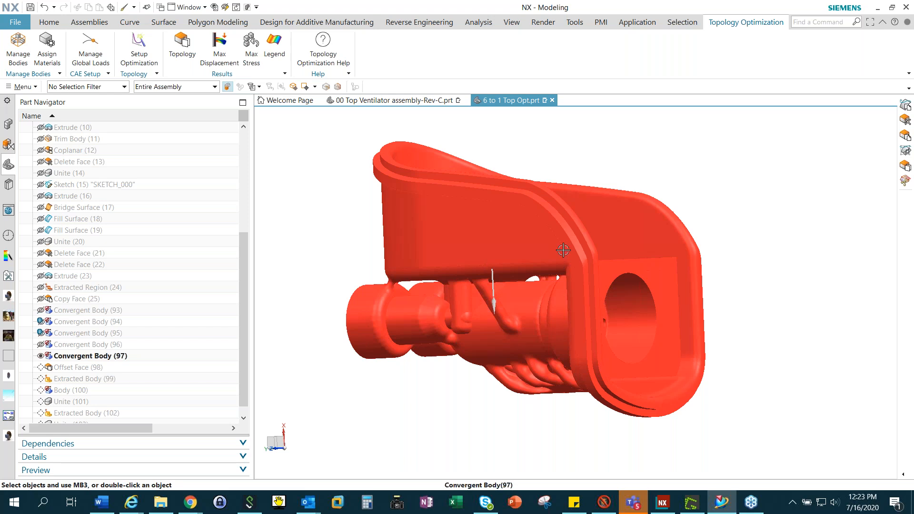
{"action": "mouse_move", "coordinate": [521, 229]}
{"action": "middle_mouse_down"}
{"action": "mouse_move", "coordinate": [569, 185]}
{"action": "mouse_move", "coordinate": [559, 155]}
{"action": "mouse_move", "coordinate": [538, 210]}
{"action": "mouse_move", "coordinate": [516, 212]}
{"action": "mouse_move", "coordinate": [512, 235]}
{"action": "middle_mouse_up"}
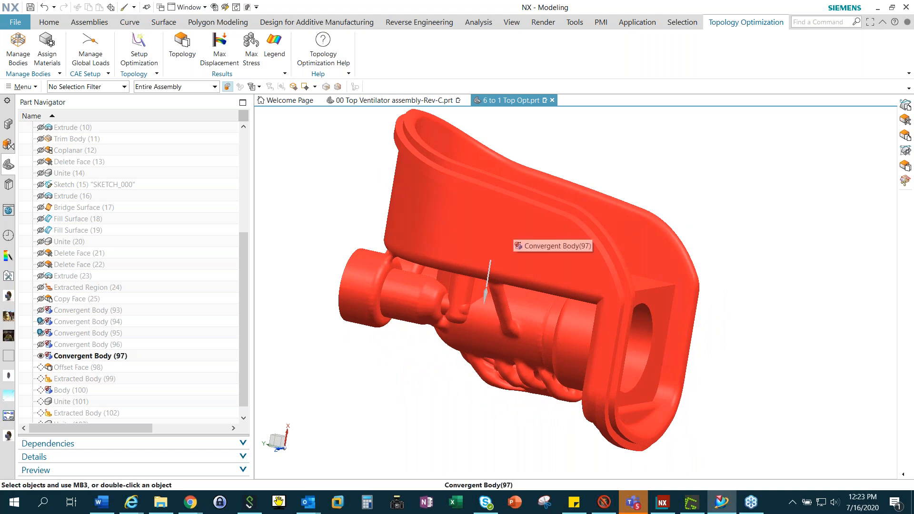
{"action": "right_click", "coordinate": [313, 198]}
{"action": "left_click", "coordinate": [336, 218]}
{"action": "middle_click_drag", "start_coordinate": [352, 212], "coordinate": [405, 227], "text": "shift"}
{"action": "left_click_drag", "start_coordinate": [241, 251], "coordinate": [241, 295]}
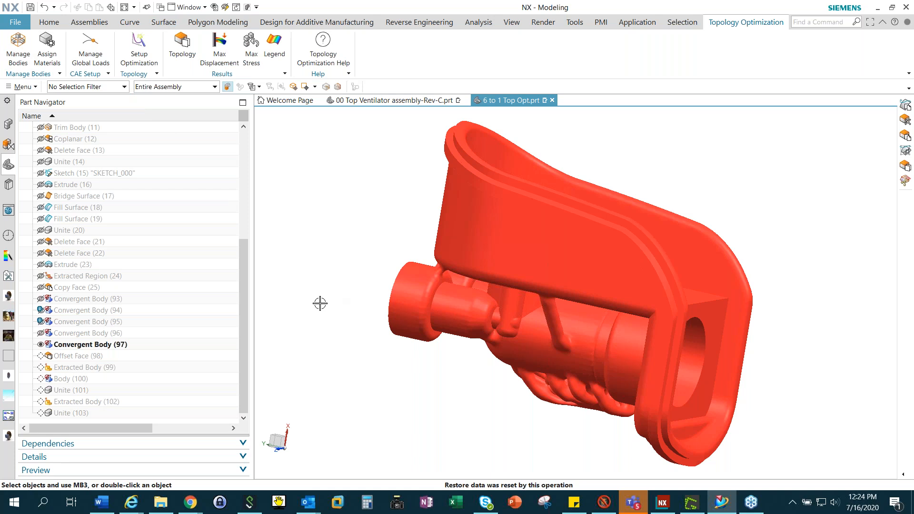
{"action": "left_click", "coordinate": [72, 415]}
{"action": "right_click", "coordinate": [72, 414]}
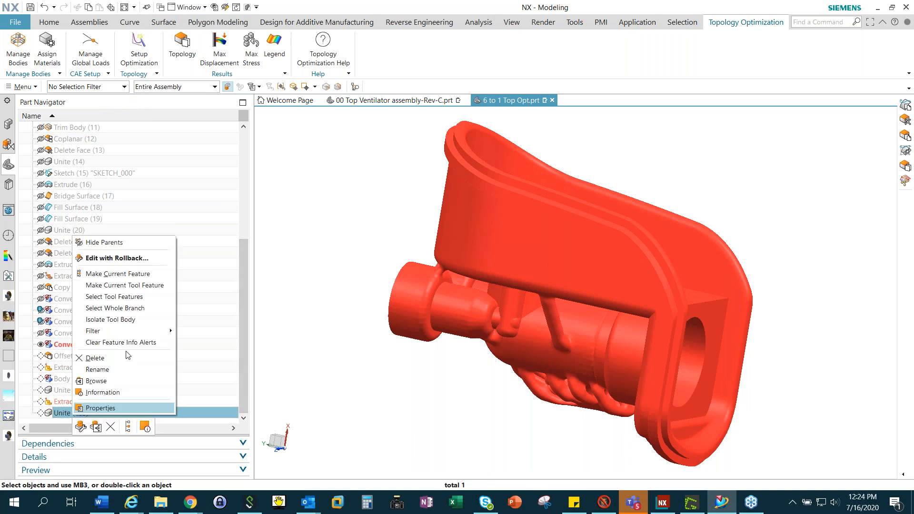
{"action": "left_click", "coordinate": [124, 272]}
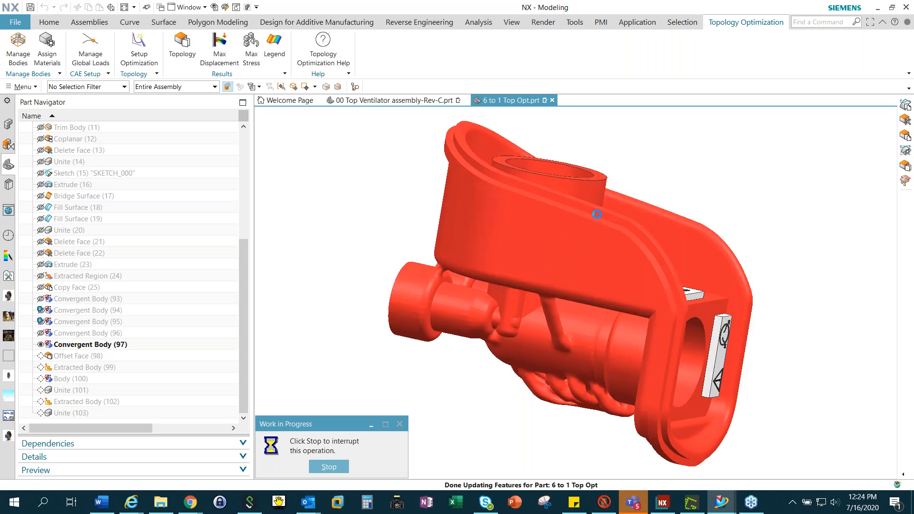
{"action": "middle_click_drag", "start_coordinate": [595, 212], "coordinate": [555, 231]}
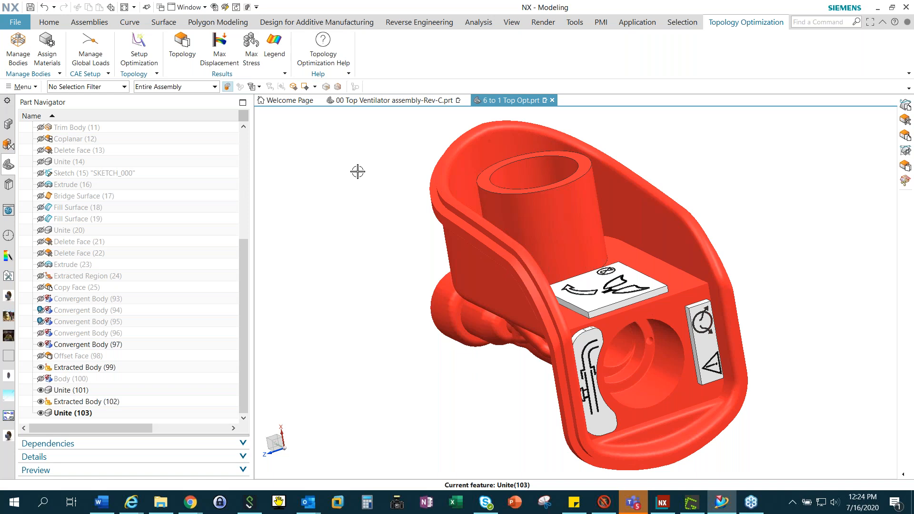
Review the Additive Manufacturing build tray templates offered for a new file, without creating one
{"action": "left_click", "coordinate": [15, 23]}
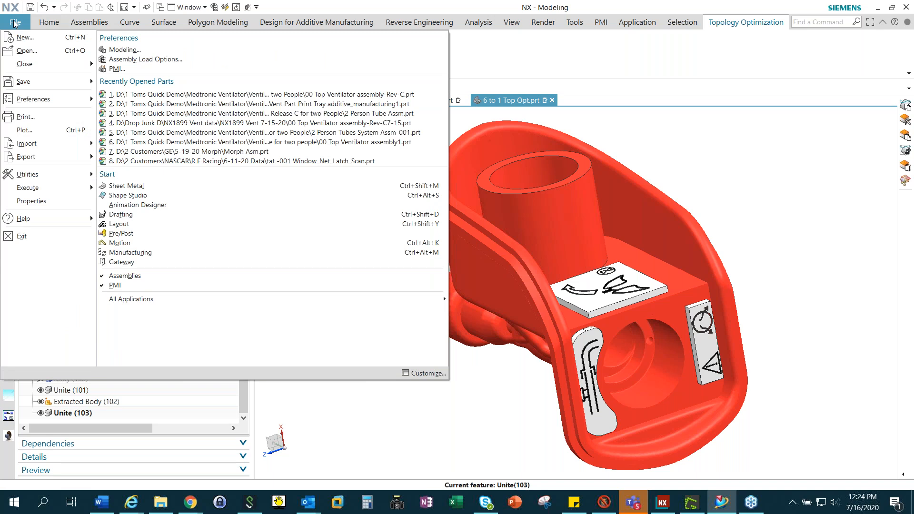
{"action": "left_click", "coordinate": [40, 38]}
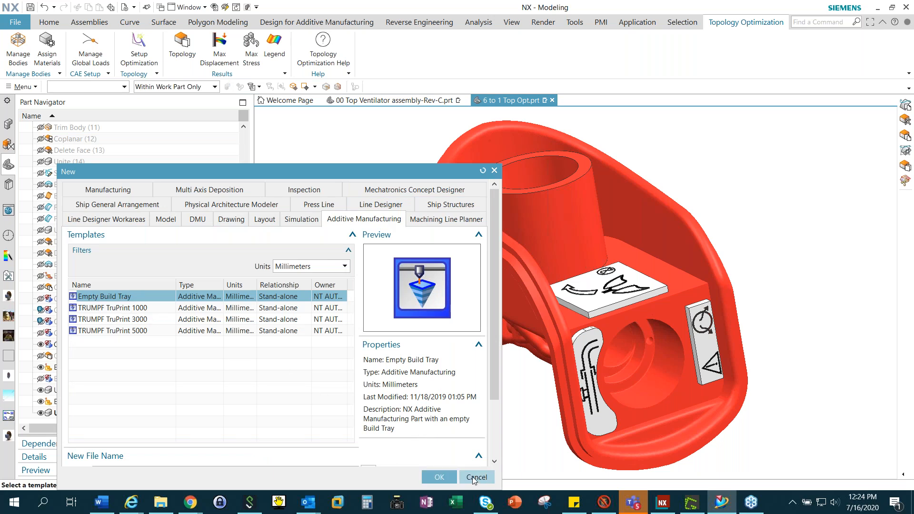
{"action": "left_click", "coordinate": [443, 478]}
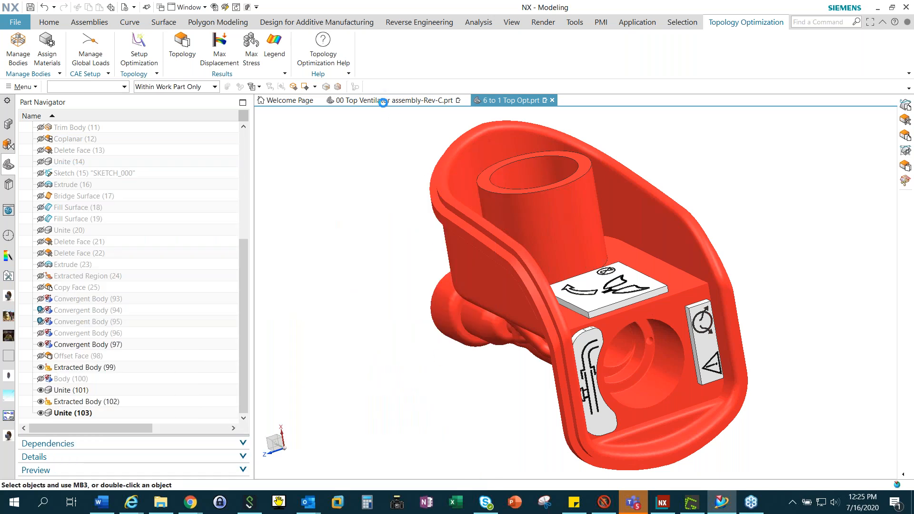
Open the recently used Vent Part Print Tray additive_manufacturing1 part from today's history
{"action": "mouse_move", "coordinate": [385, 105]}
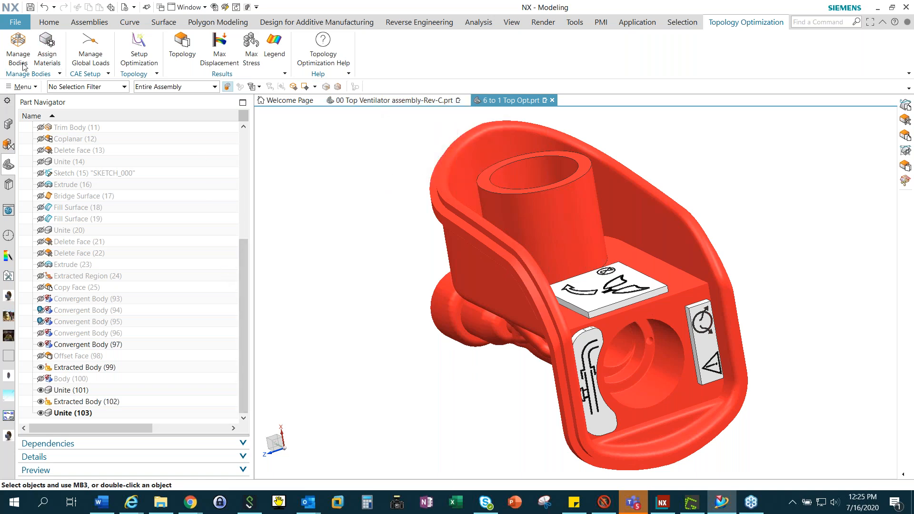
{"action": "scroll", "coordinate": [84, 150], "scroll_direction": "up", "scroll_amount": 5}
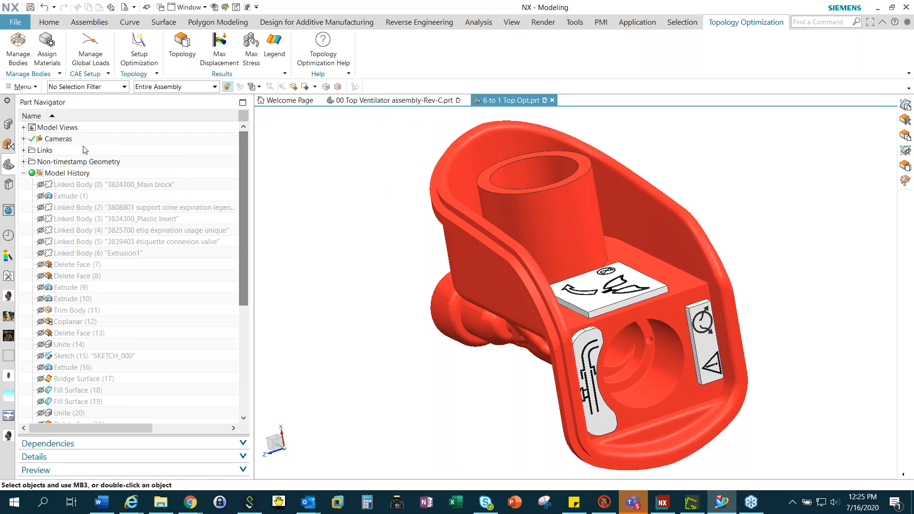
{"action": "left_click", "coordinate": [8, 235]}
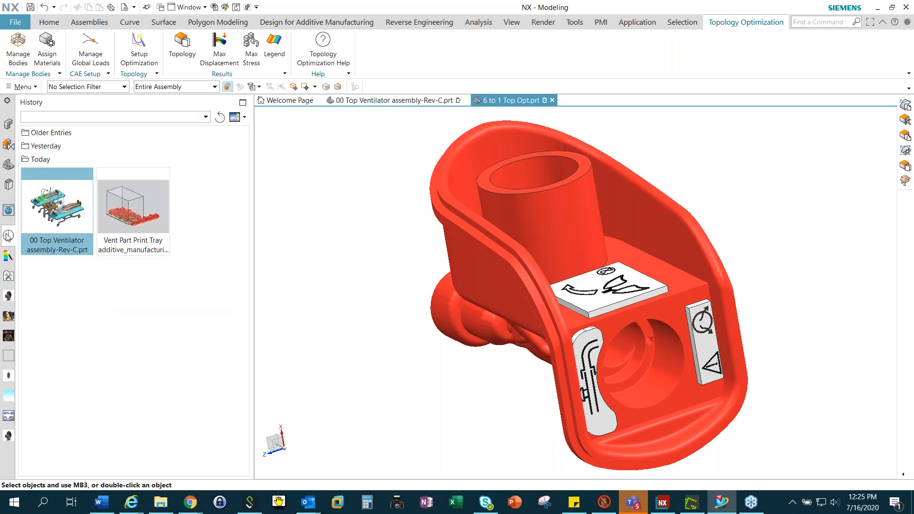
{"action": "left_click", "coordinate": [134, 209]}
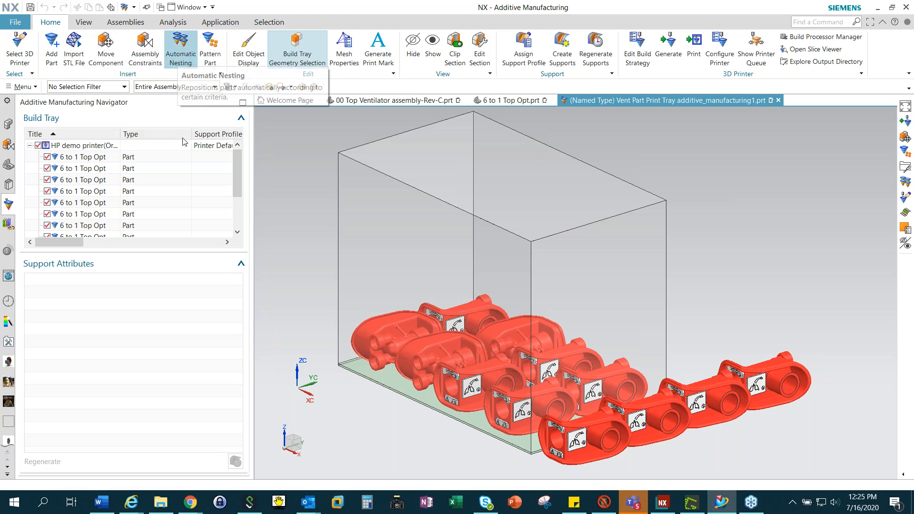
Set up Automatic Nesting for the 12 parts with the 3D nester, Fix Bottom And XY constraints and Avoid All Interlocks
{"action": "left_click", "coordinate": [183, 48]}
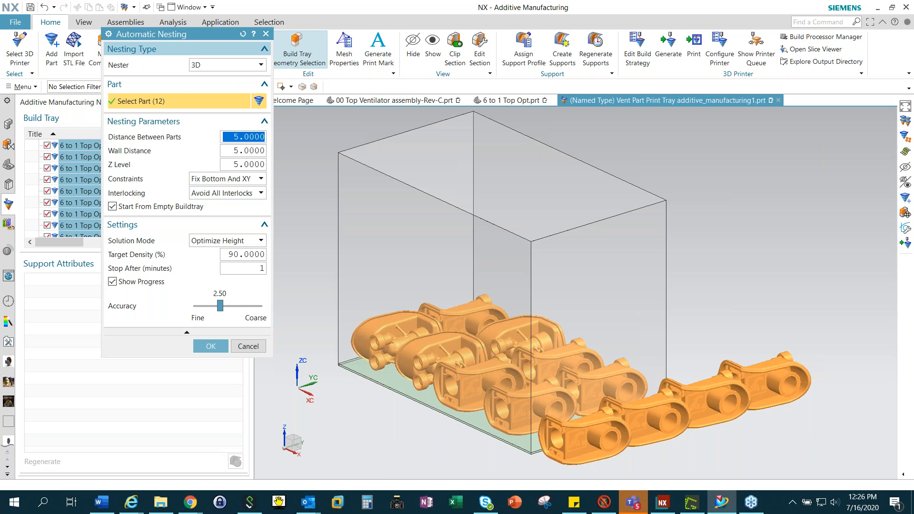
{"action": "left_click", "coordinate": [208, 68]}
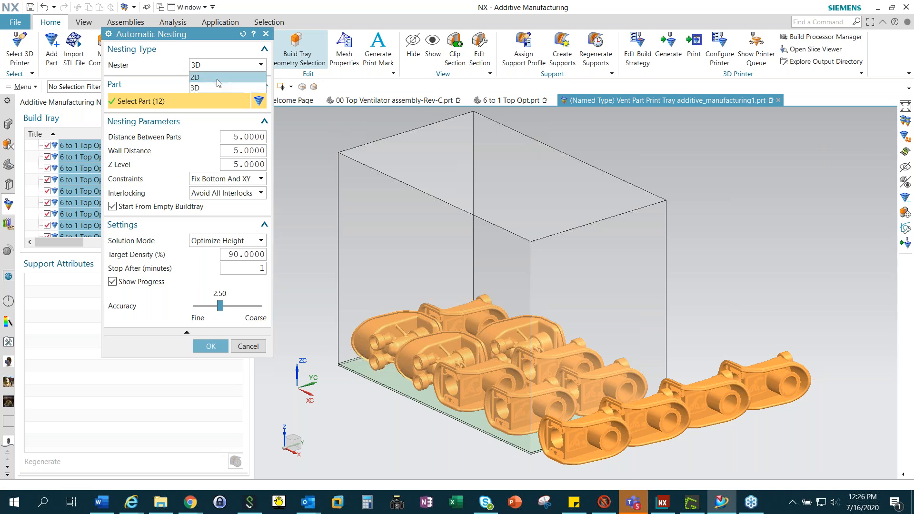
{"action": "left_click", "coordinate": [201, 89]}
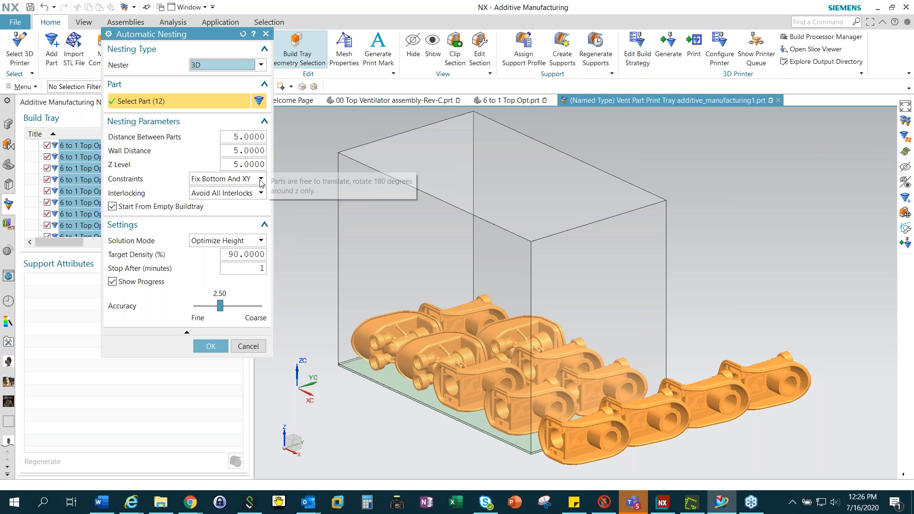
{"action": "left_click", "coordinate": [261, 179]}
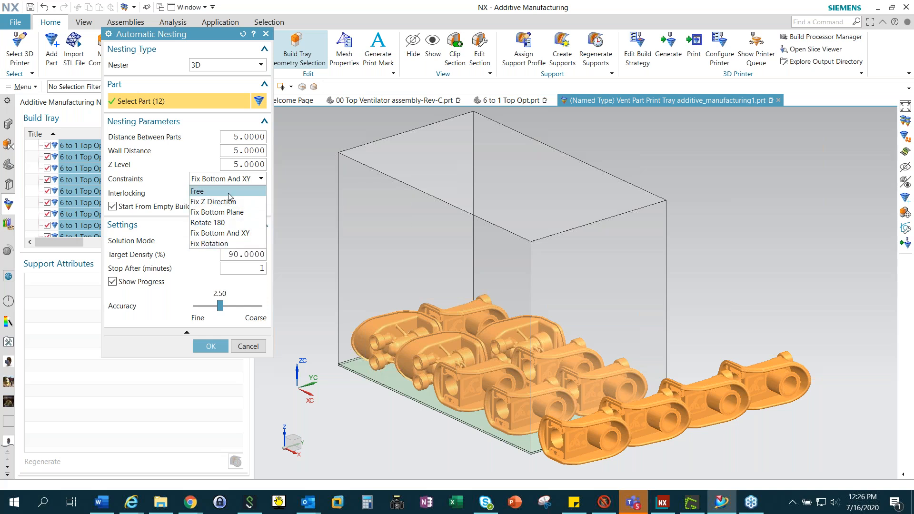
{"action": "left_click", "coordinate": [309, 201]}
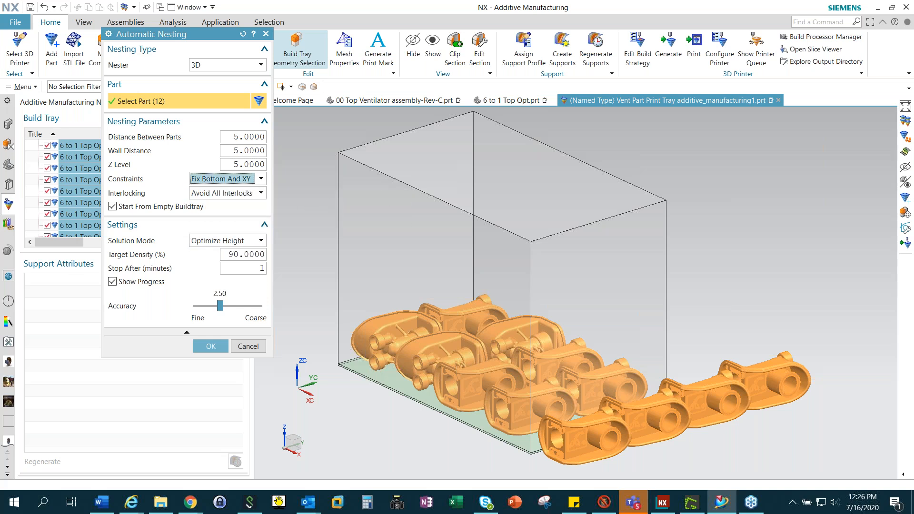
{"action": "left_click", "coordinate": [252, 194]}
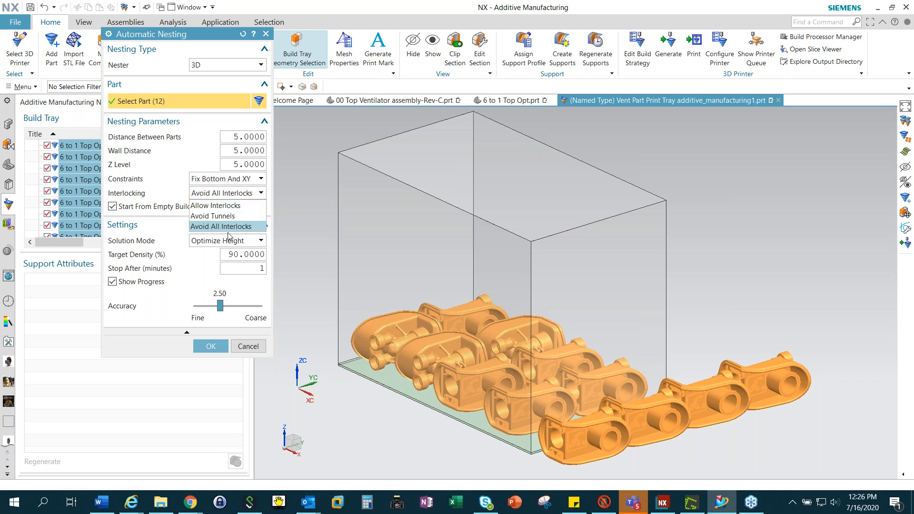
{"action": "left_click", "coordinate": [305, 206]}
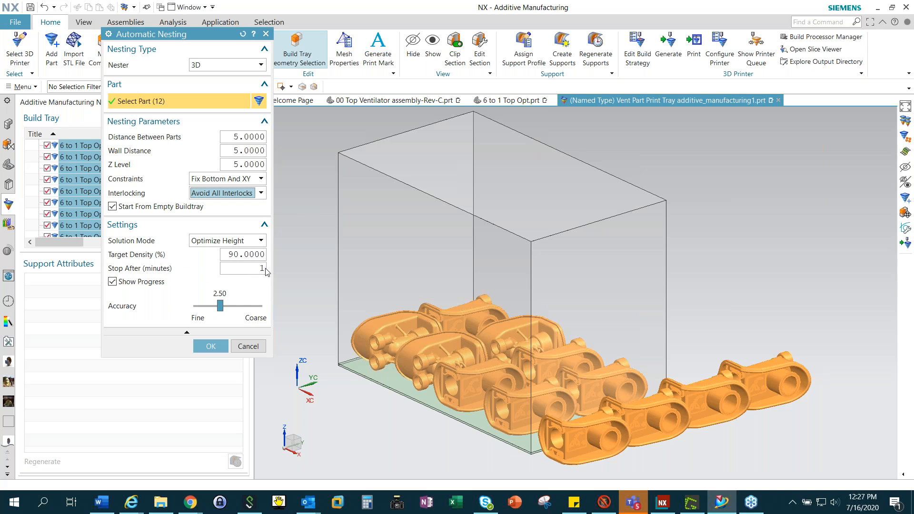
Run the automatic nesting of the parts and inspect their packed arrangement in the build volume
{"action": "left_click", "coordinate": [212, 348]}
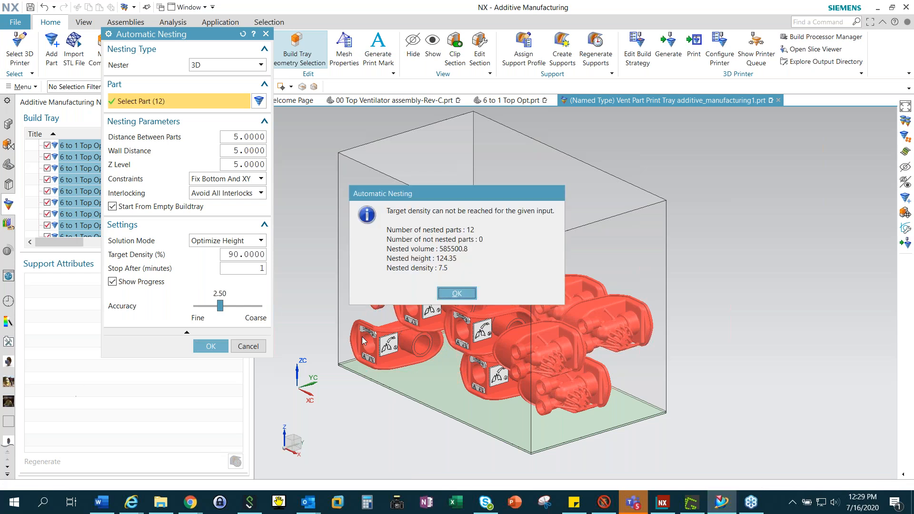
{"action": "left_click", "coordinate": [456, 294]}
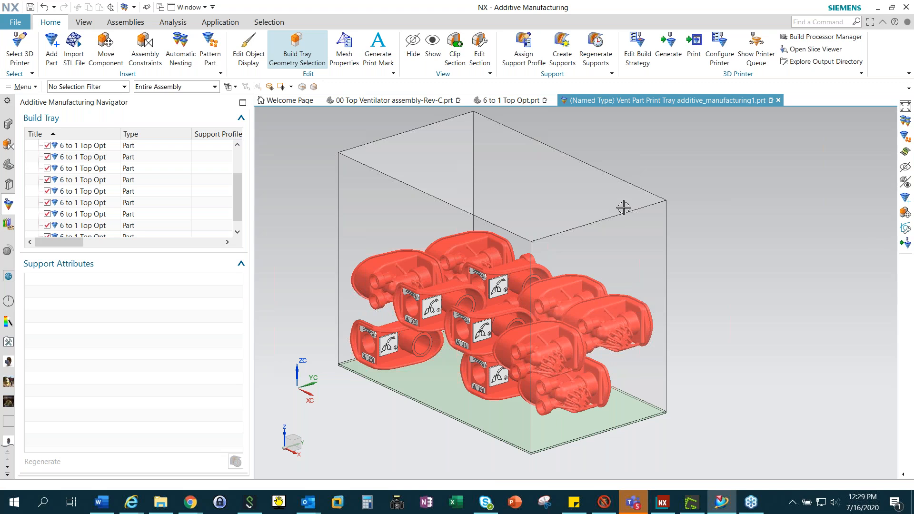
{"action": "mouse_move", "coordinate": [624, 208]}
{"action": "middle_mouse_down"}
{"action": "mouse_move", "coordinate": [639, 194]}
{"action": "mouse_move", "coordinate": [619, 205]}
{"action": "middle_mouse_up"}
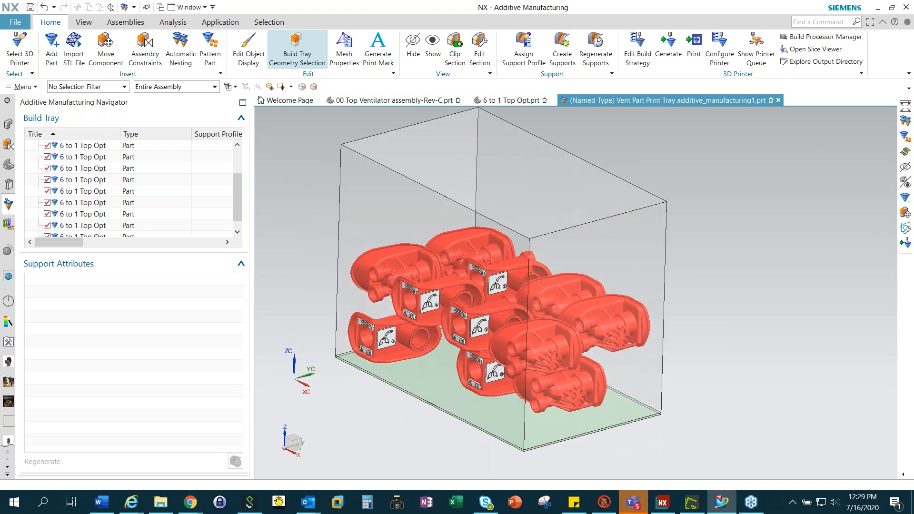